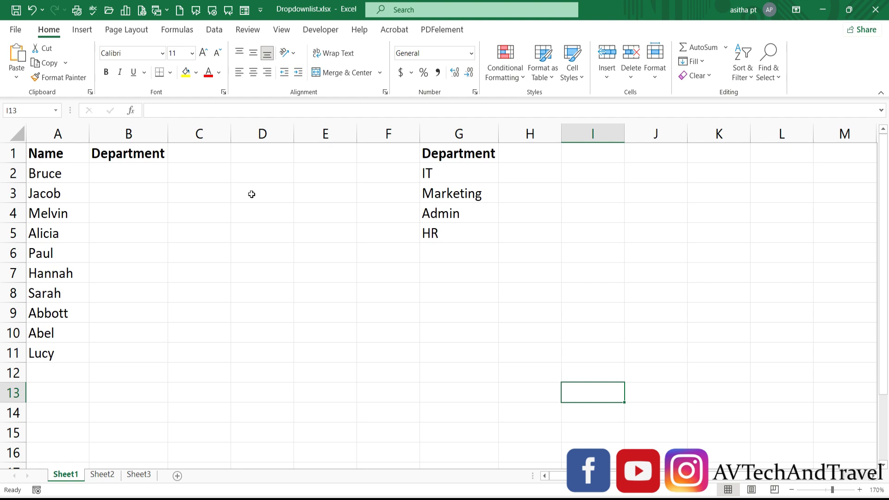
- Set the data validation for the empty Department cells B2:B11 to allow only a List
left_click(139, 173)
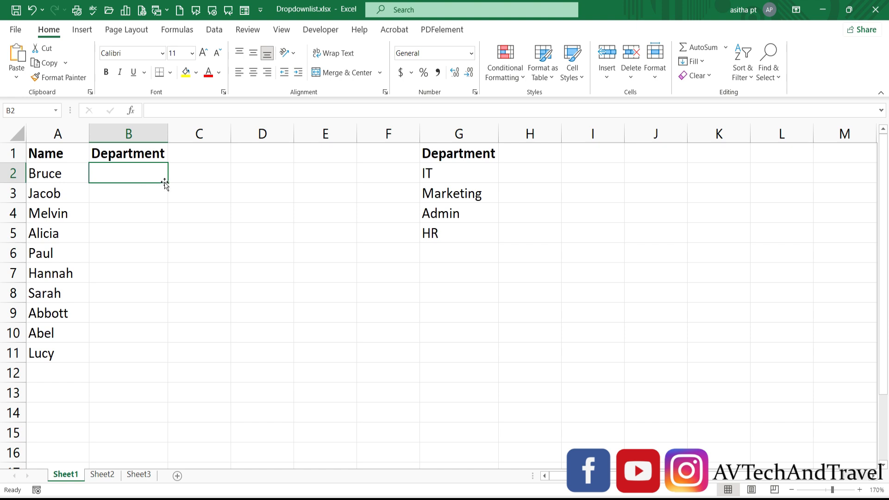
left_click_drag(166, 182, 158, 359)
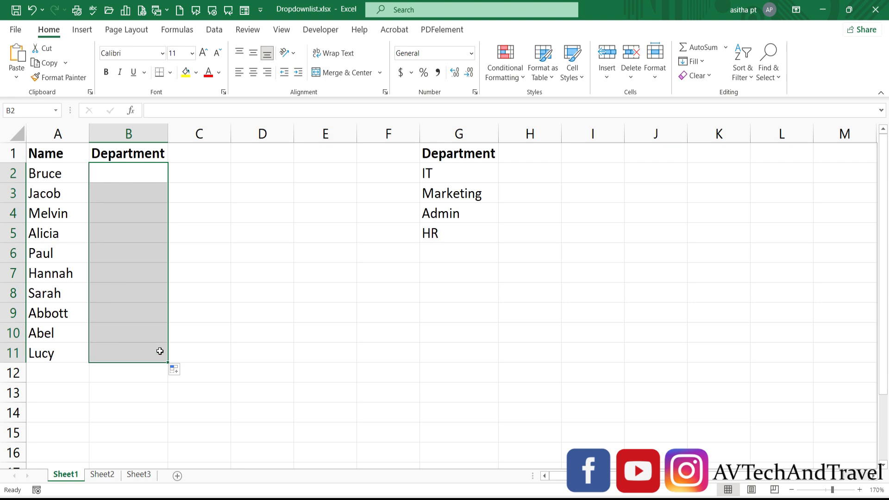
left_click(214, 30)
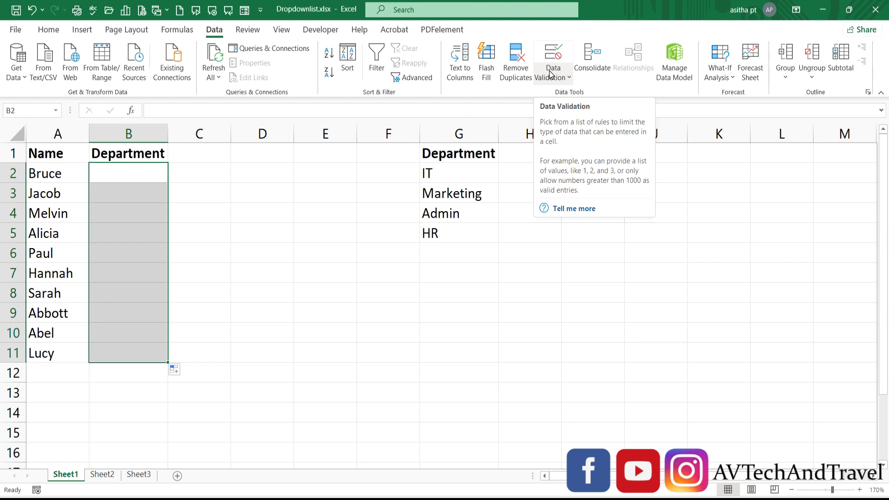
left_click(551, 74)
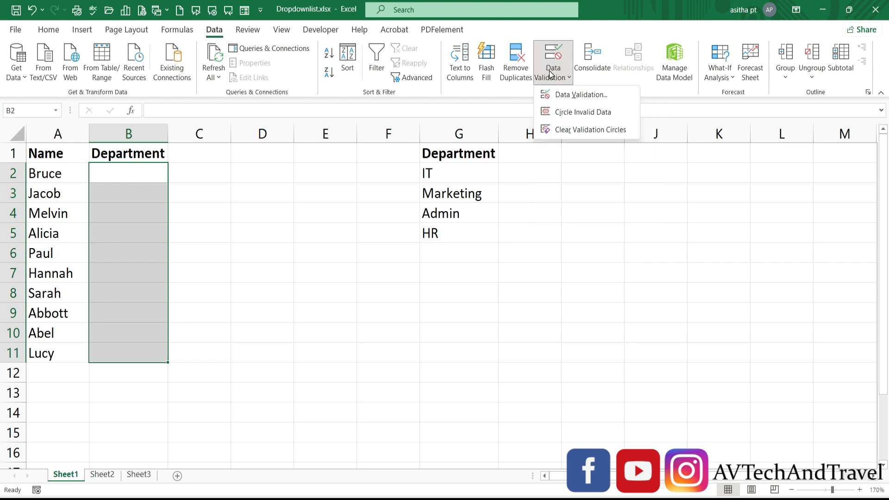
left_click(563, 95)
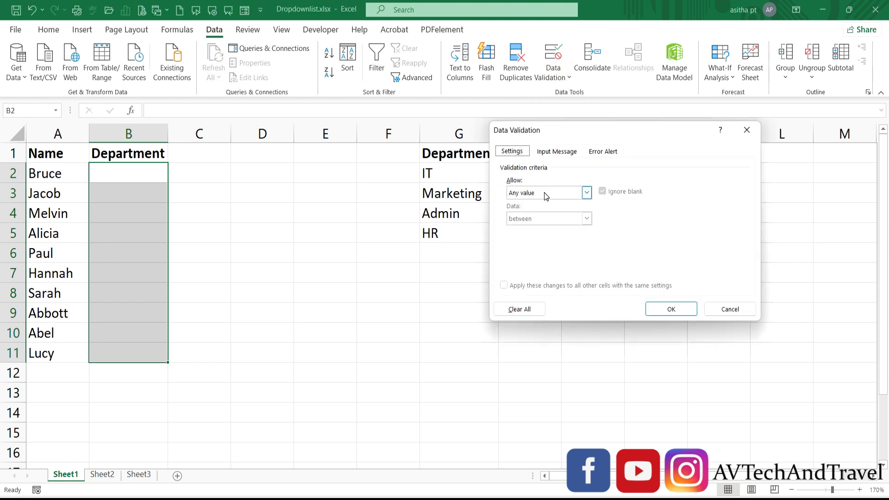
left_click(586, 195)
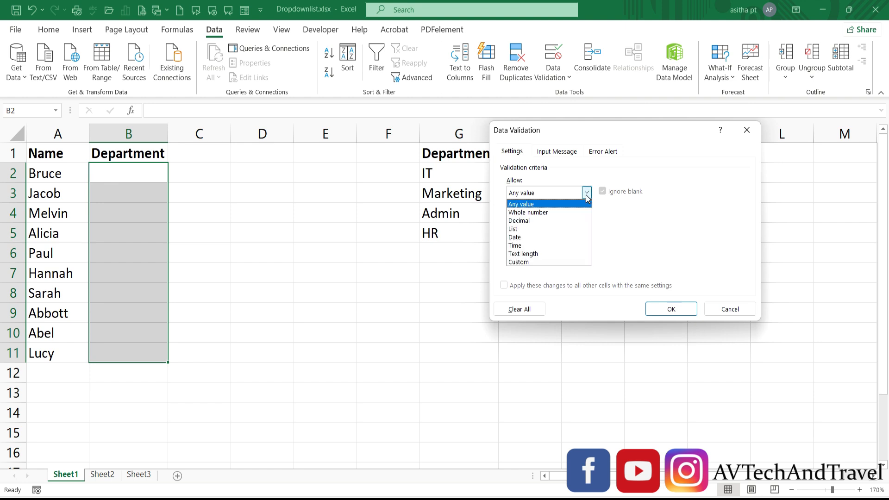
left_click(563, 227)
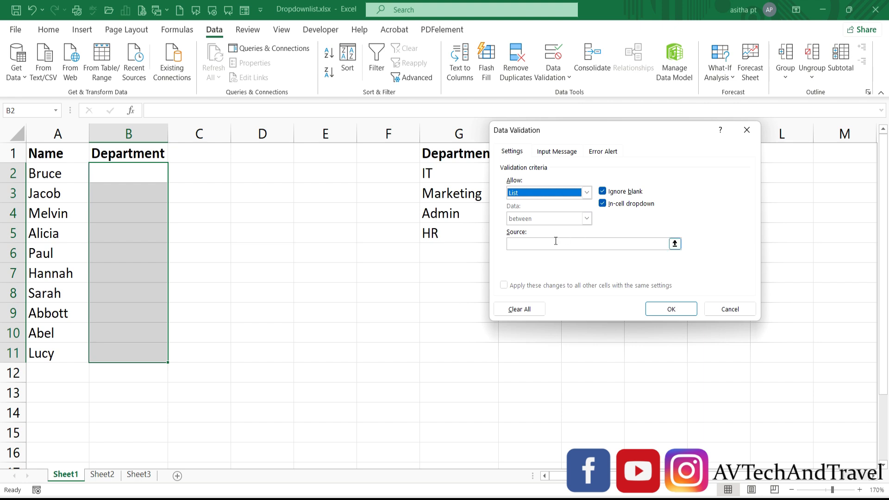
- Use the department cells G2:G5 as the list source and apply the validation
left_click(534, 242)
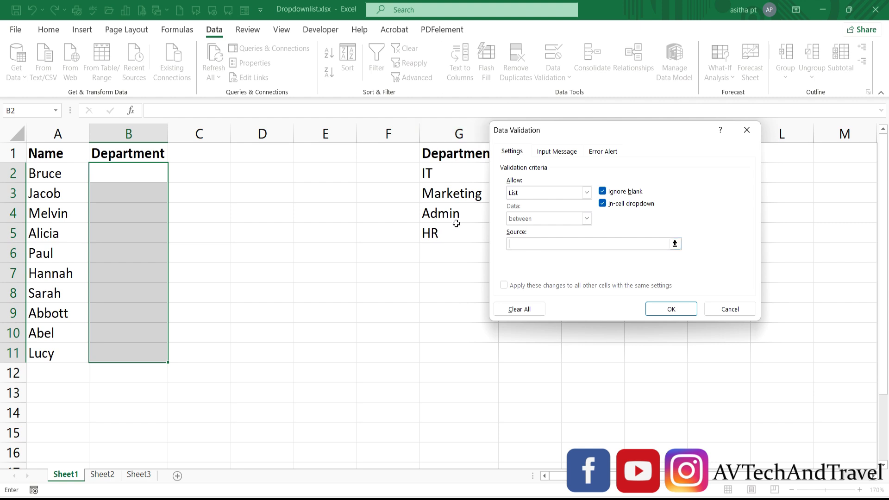
left_click(676, 245)
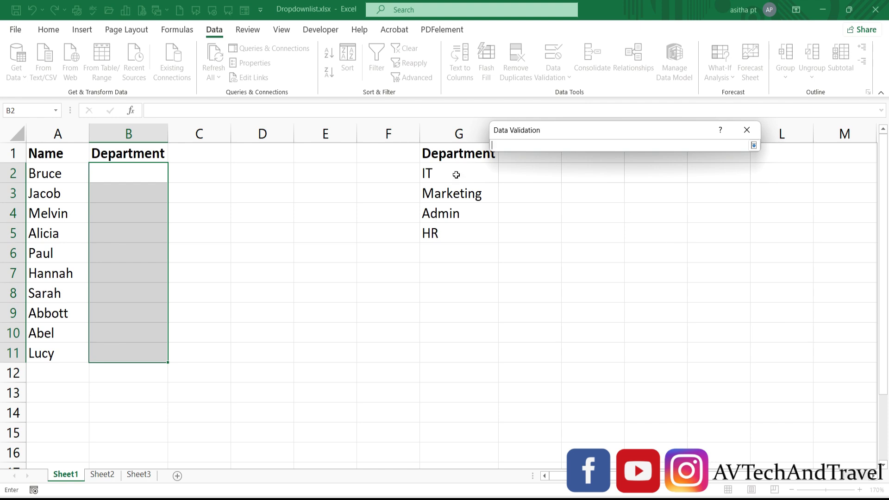
left_click_drag(448, 171, 451, 227)
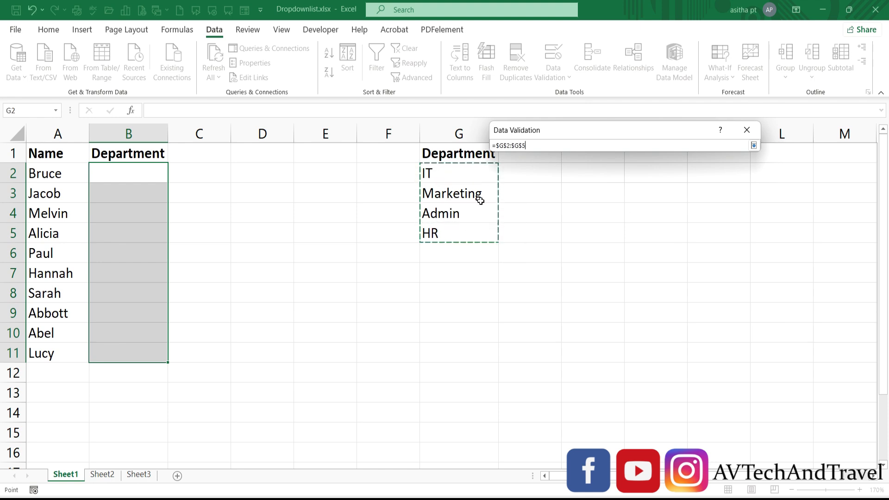
left_click(753, 148)
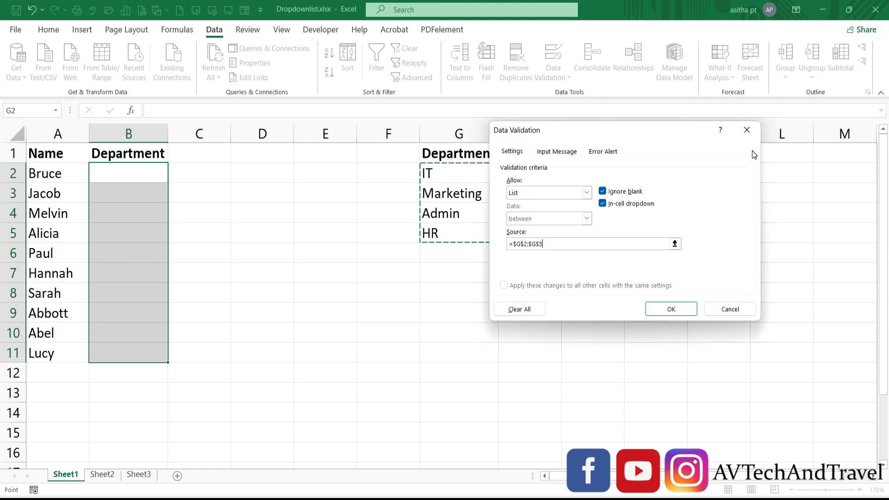
left_click(670, 312)
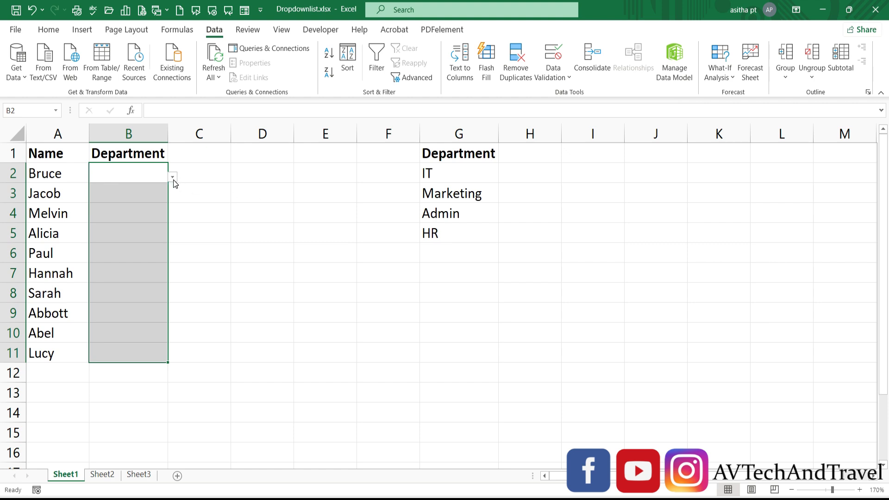
- Choose Marketing from the drop-down list in cell B2
left_click(204, 198)
left_click(145, 178)
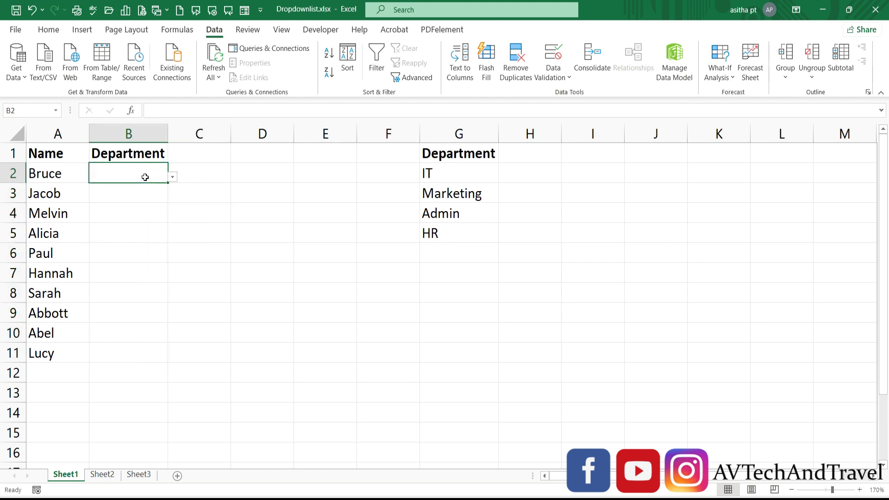
left_click(173, 177)
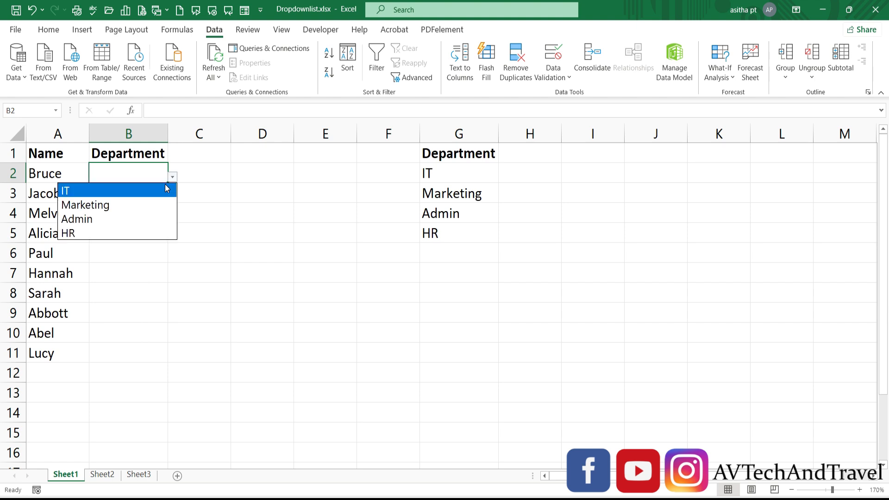
left_click(135, 205)
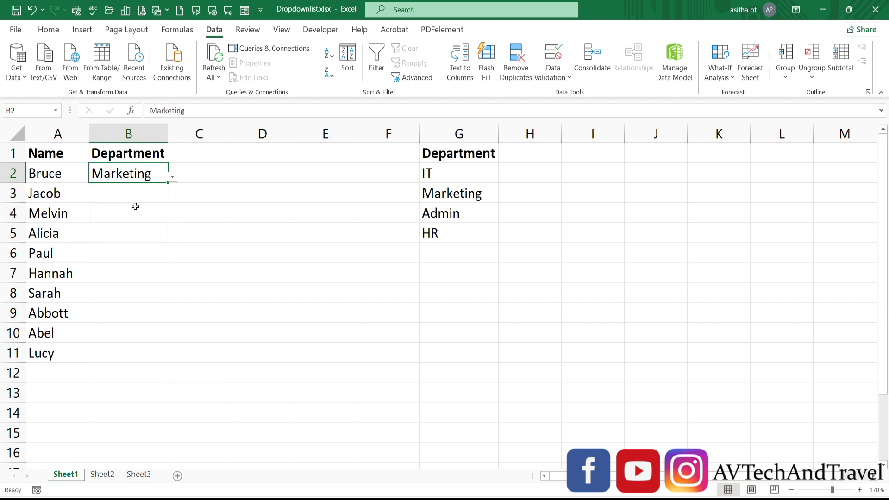
- Choose Admin from the drop-down list in B3 and HR in B4
left_click(140, 199)
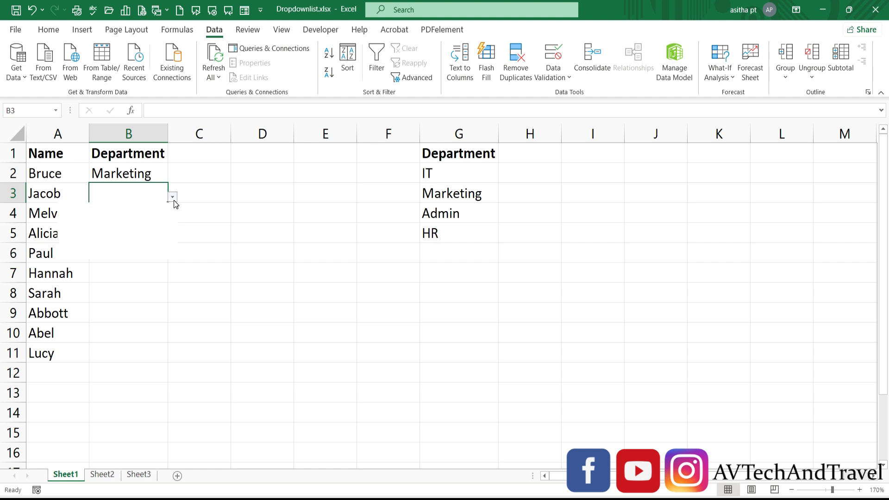
left_click(172, 197)
left_click(141, 240)
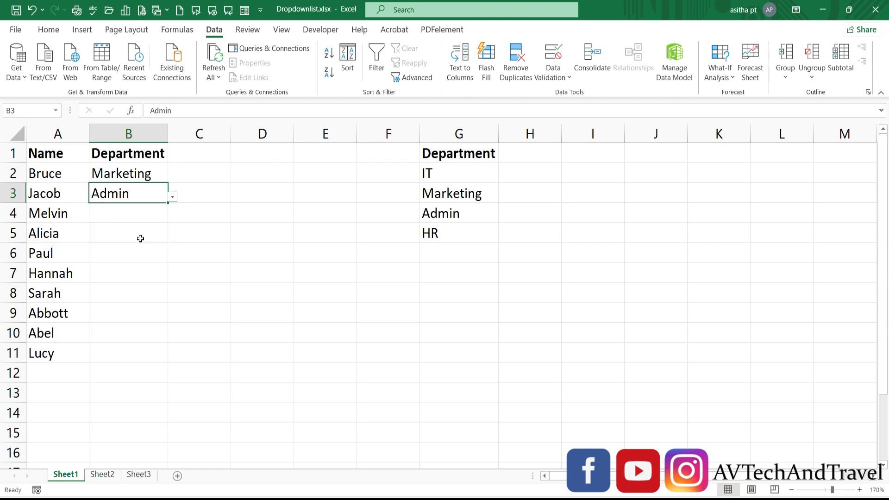
left_click(160, 208)
left_click(172, 216)
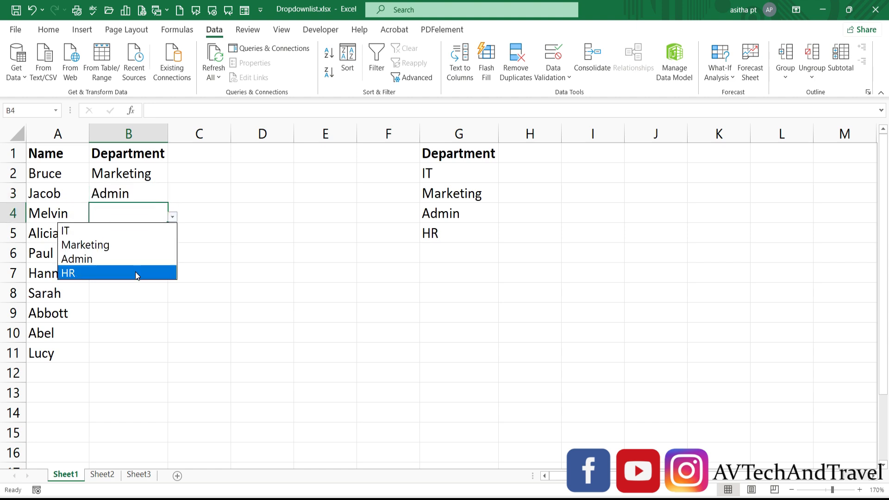
left_click(135, 273)
left_click(249, 265)
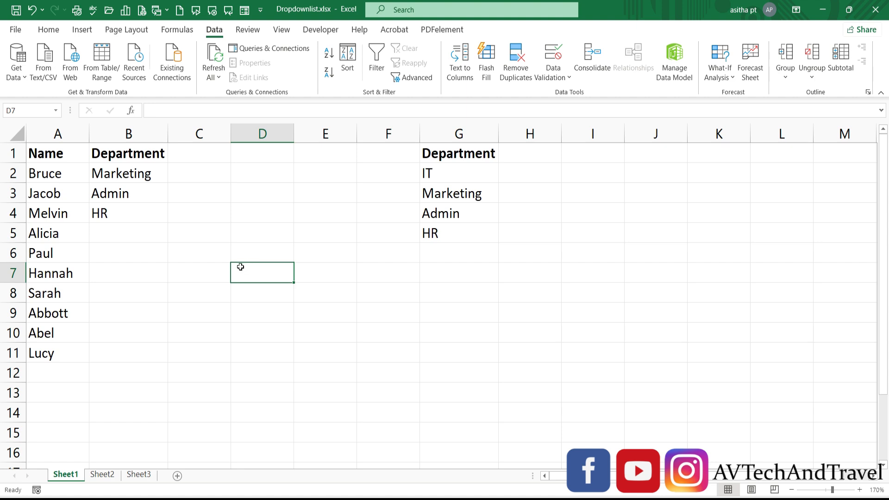
- Set data validation on the cleared Department cells B2:B11 to the List type
left_click_drag(149, 171, 143, 354)
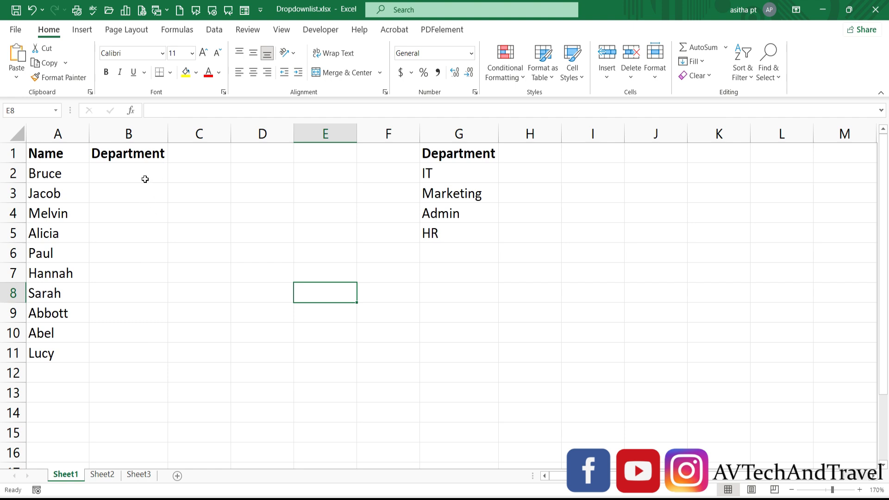
left_click_drag(145, 179, 143, 354)
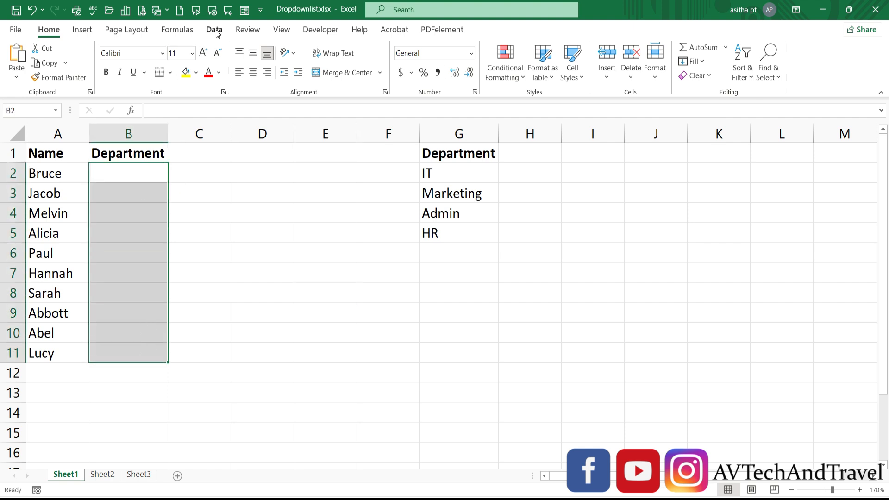
left_click(215, 31)
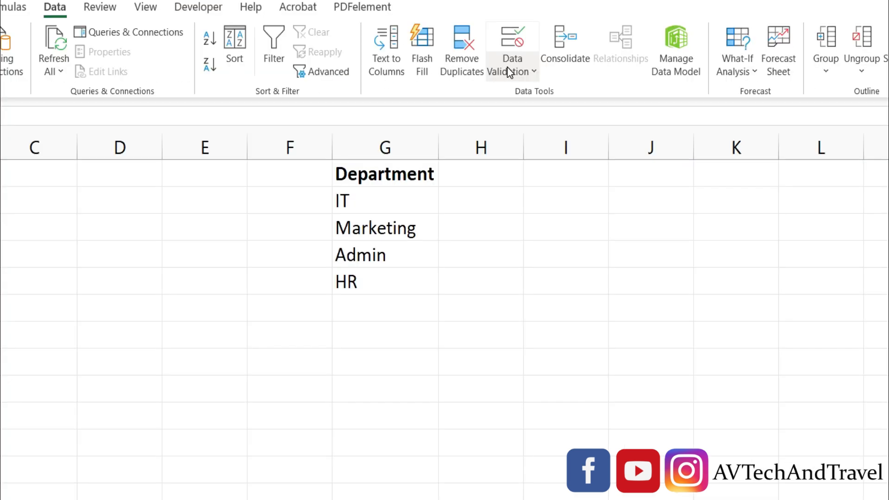
left_click(509, 72)
left_click(527, 102)
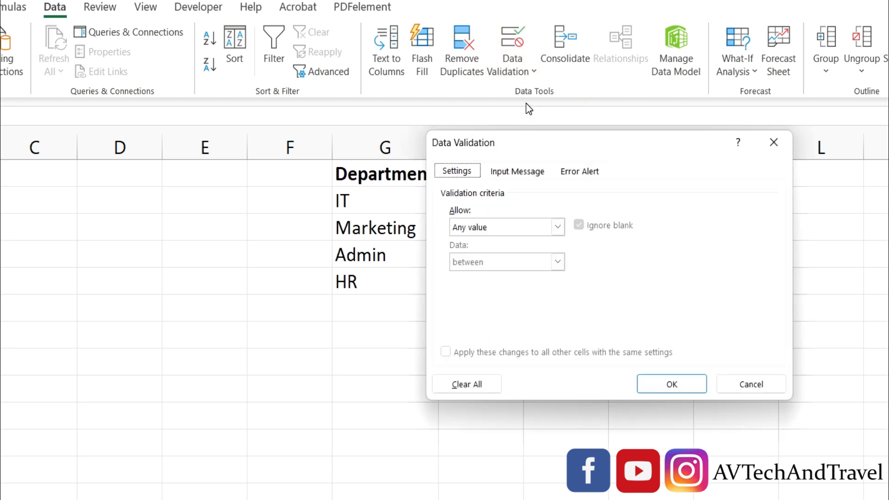
left_click(558, 232)
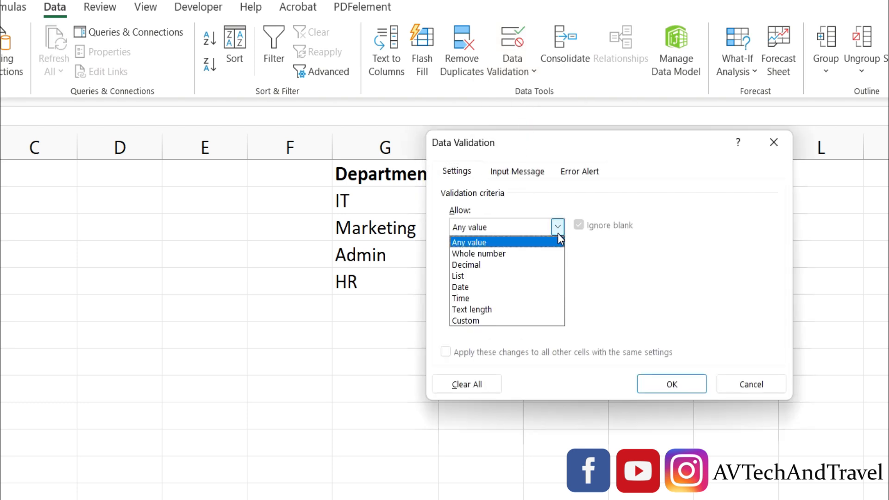
left_click(530, 284)
- Enter IT,Marketing,Admin,HR directly as the list source and apply the validation
left_click(499, 300)
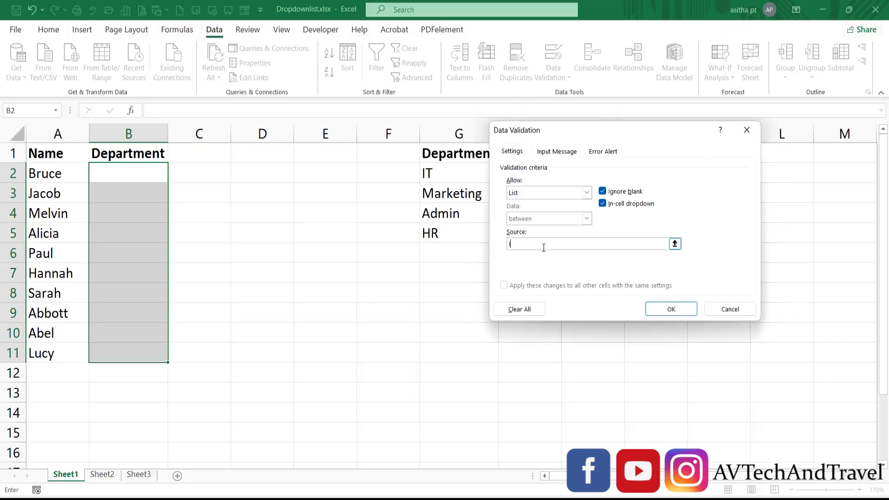
type("IT,Marketing,Admin,HR")
left_click(669, 311)
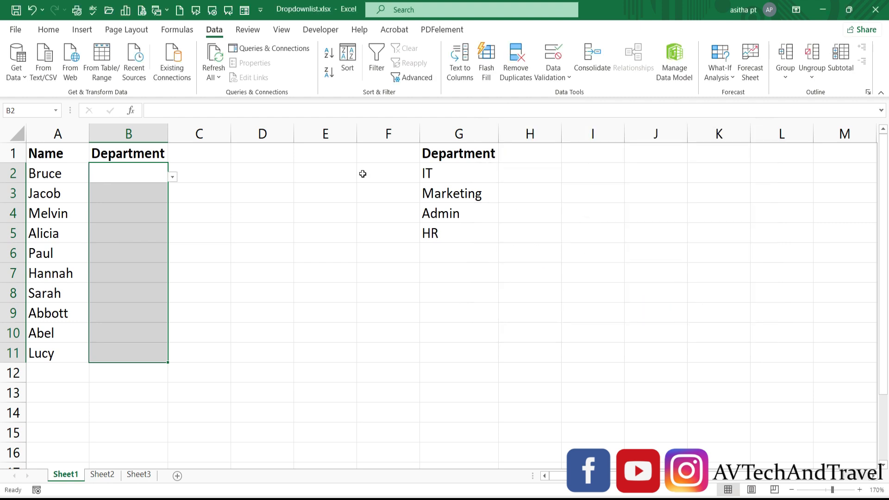
- Select Marketing for cell B2 from the drop-down built from the manually entered list
left_click_drag(213, 186, 205, 188)
left_click(142, 175)
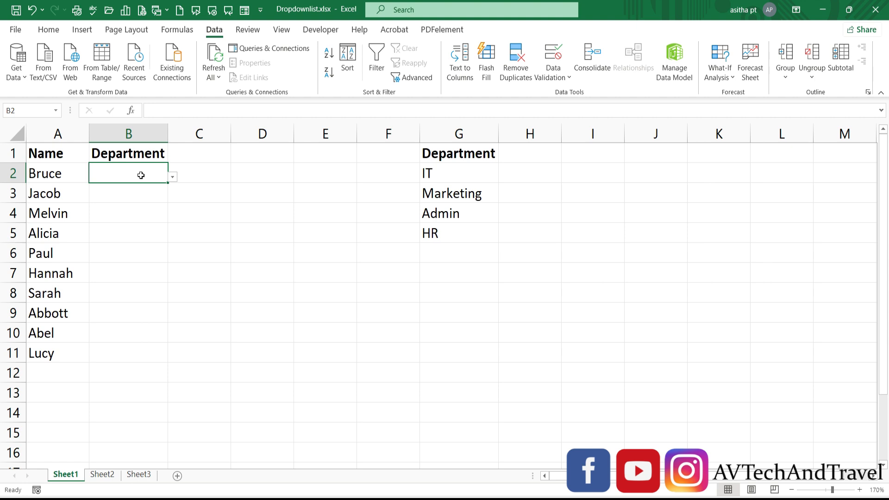
left_click(173, 177)
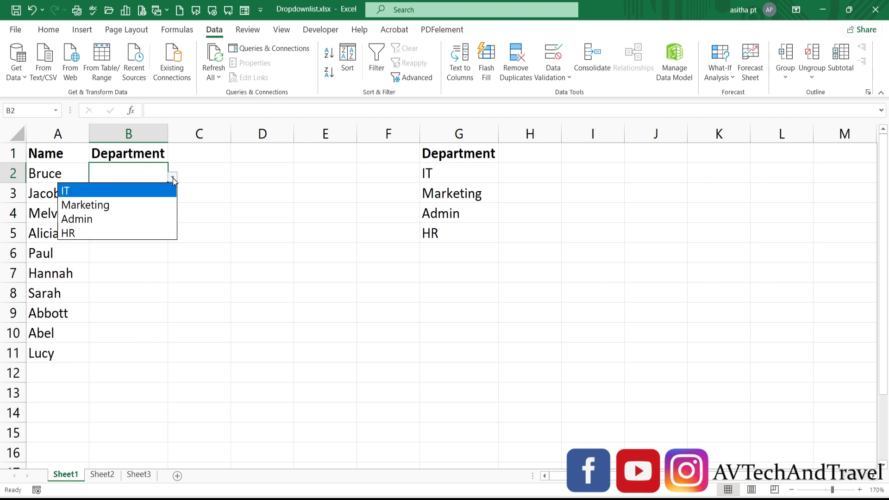
left_click(157, 207)
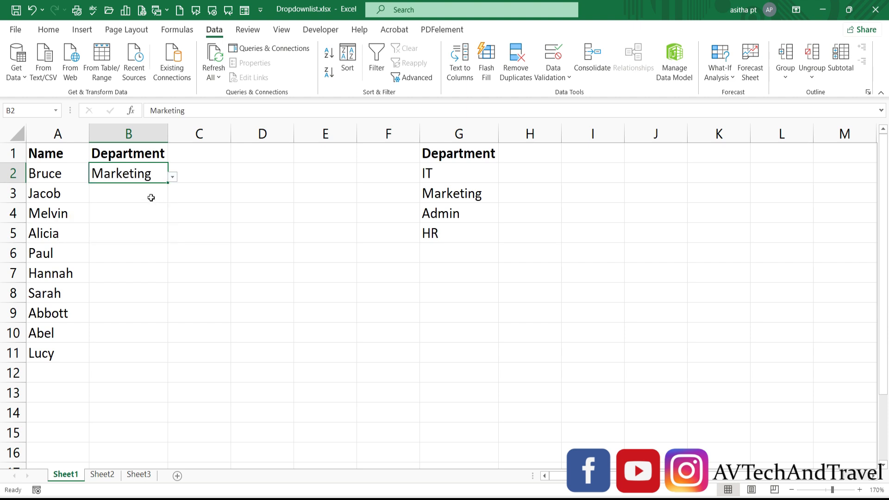
left_click(148, 197)
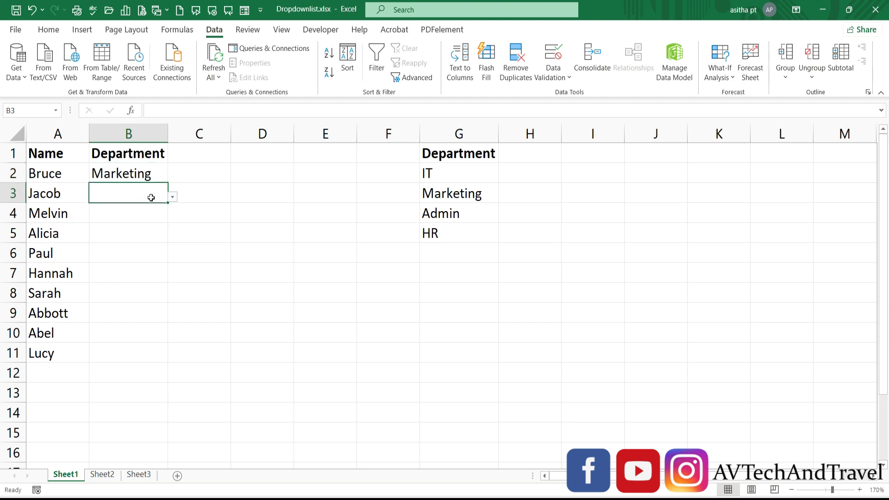
left_click(231, 268)
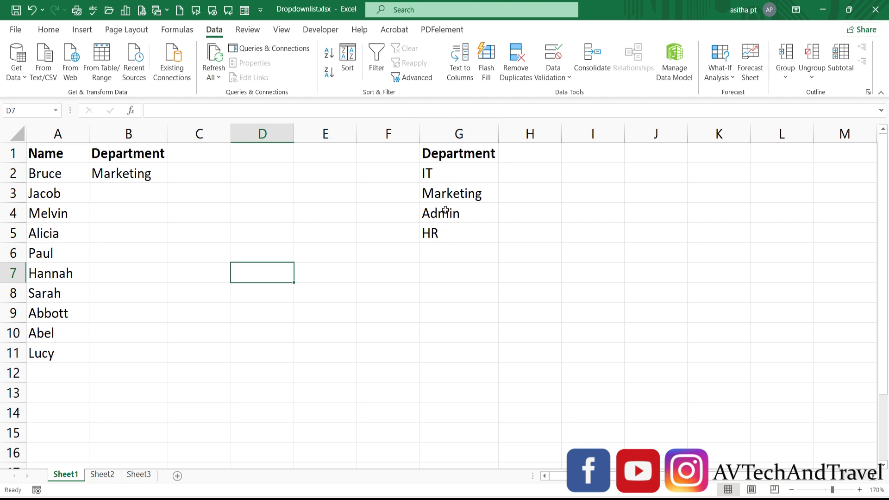
- Check the department options offered by the drop-down list in cell B2
left_click(446, 256)
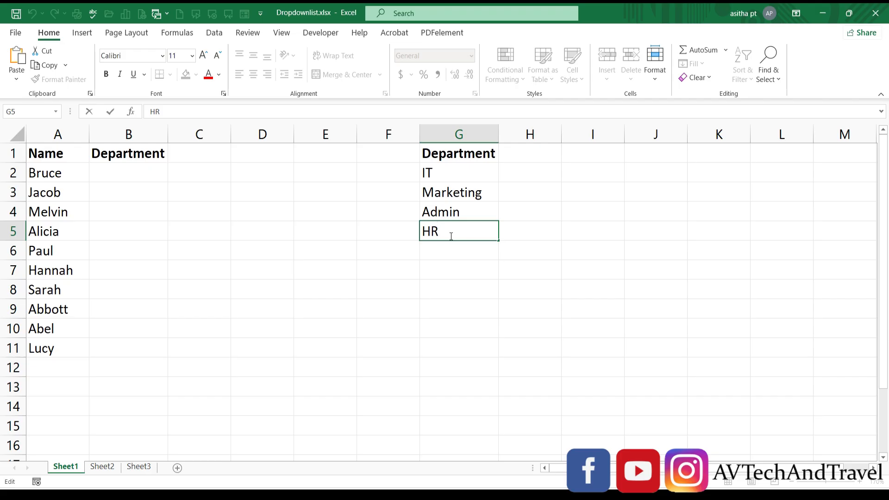
left_click(145, 179)
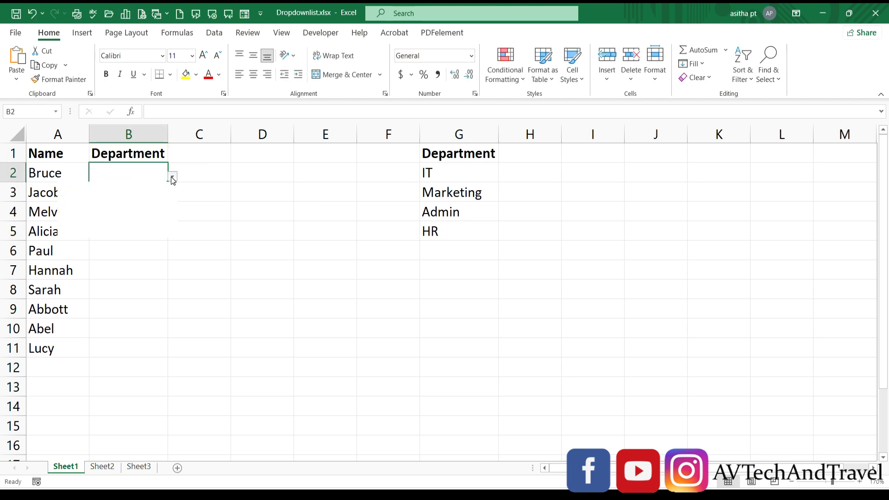
left_click(172, 177)
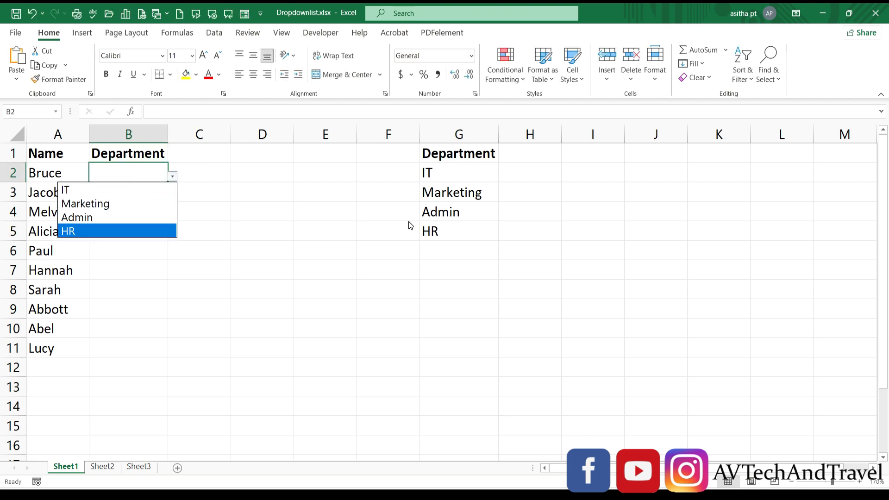
- Add Finance below HR in cell G6 of the department source list
left_click(462, 252)
left_click(462, 251)
double_click(463, 251)
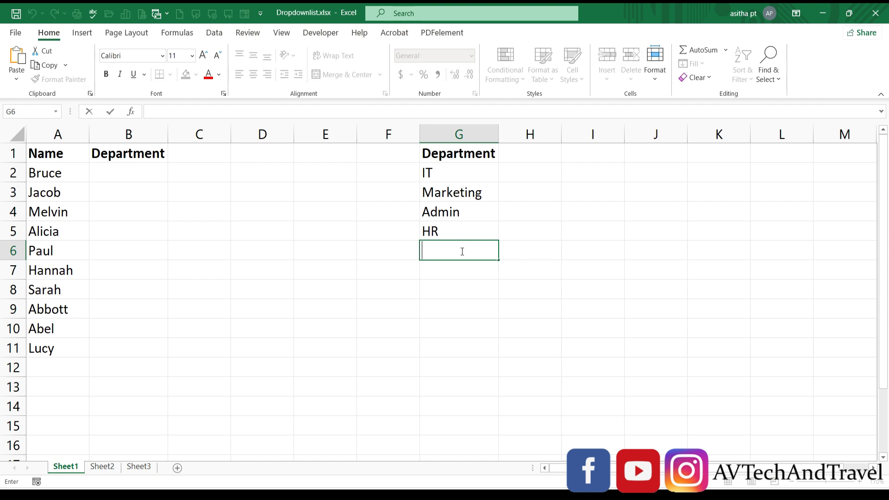
type("Finance")
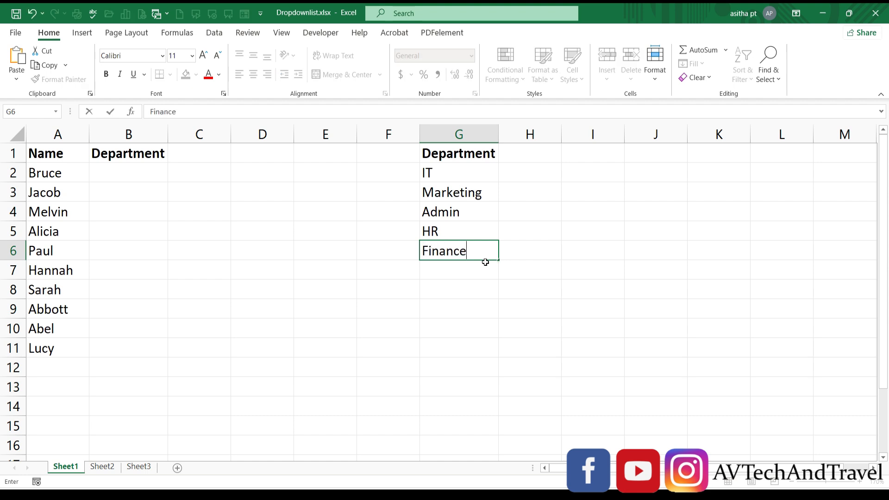
left_click(519, 275)
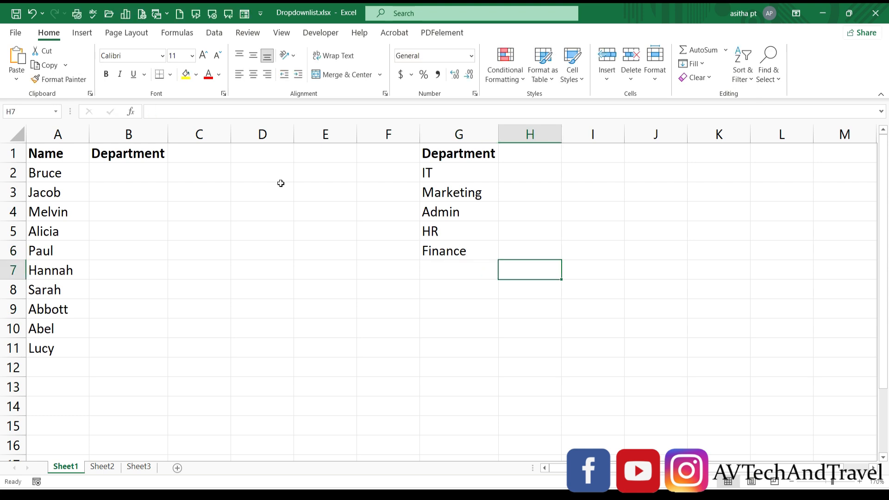
- Check the department options offered by the drop-down list in cell B3
left_click(133, 182)
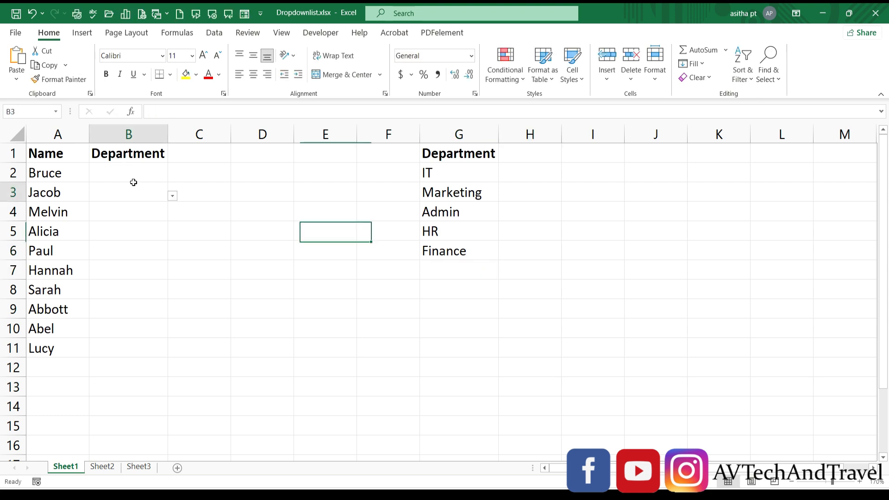
left_click(172, 196)
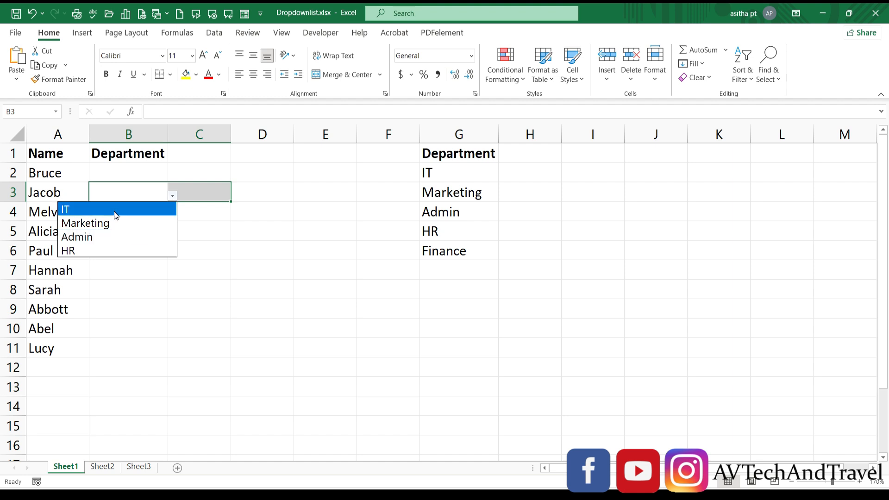
left_click(233, 219)
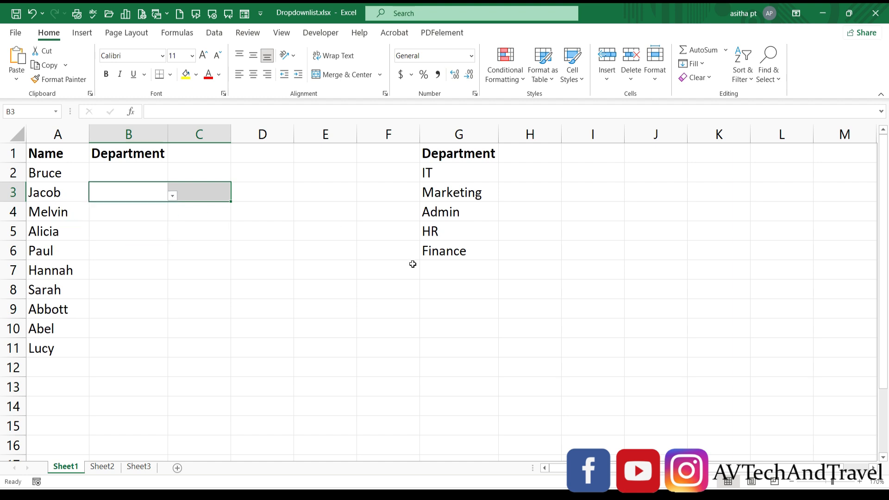
- Remove the Finance entry from cell G6 of the source list
left_click(476, 244)
double_click(474, 256)
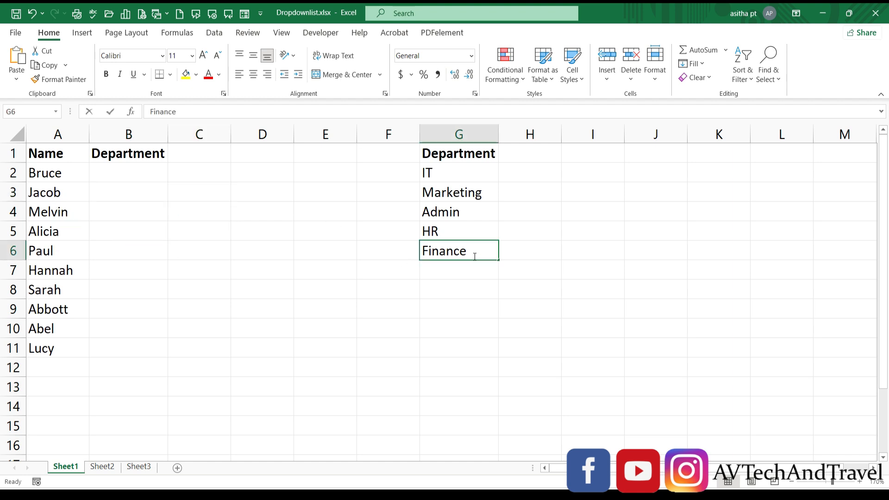
key("BackSpace")
key("BackSpace")
key("BackSpace")
key("BackSpace")
key("BackSpace")
key("BackSpace")
key("BackSpace")
- Convert the department source range G2:G5 into a table with the headers option enabled
left_click(460, 204)
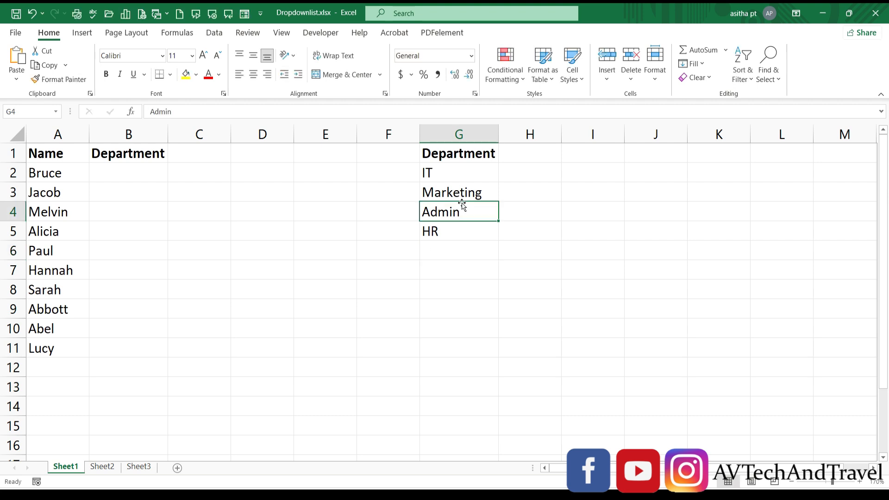
left_click_drag(453, 173, 454, 229)
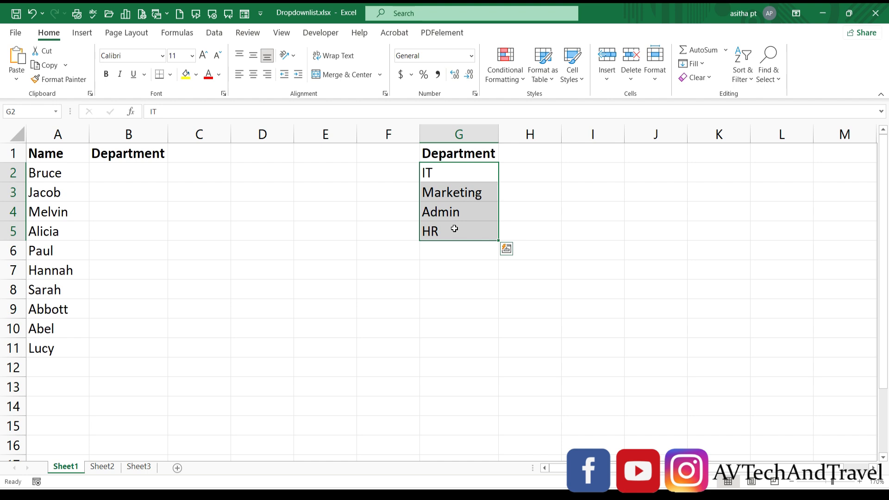
key("ctrl+t")
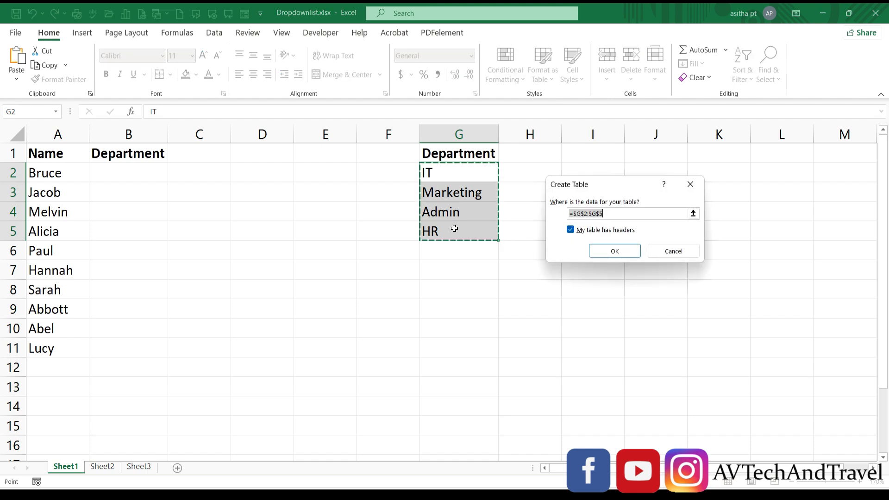
left_click(610, 251)
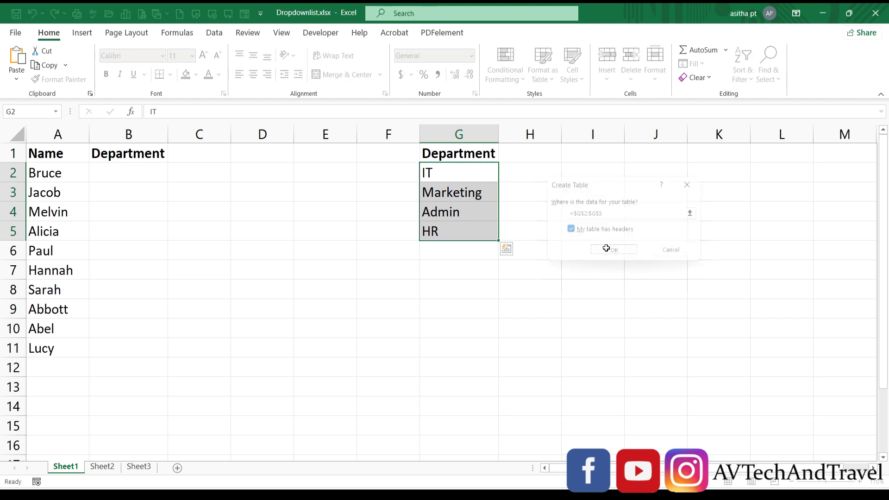
- Add Finance in cell G6, directly below HR in the new department table
double_click(456, 235)
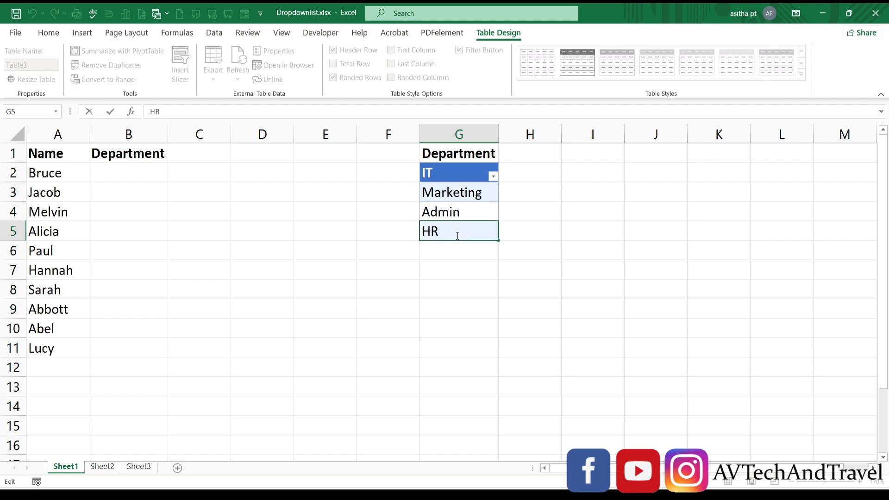
key("Return")
type("F")
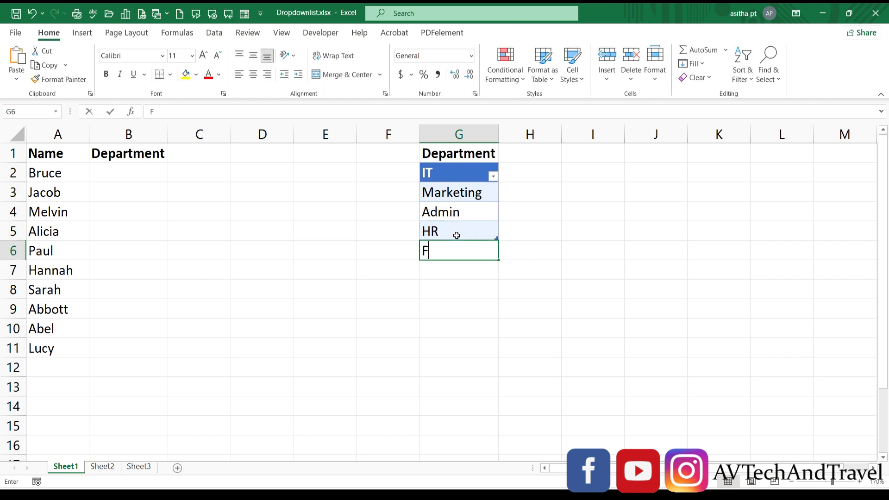
type("inance")
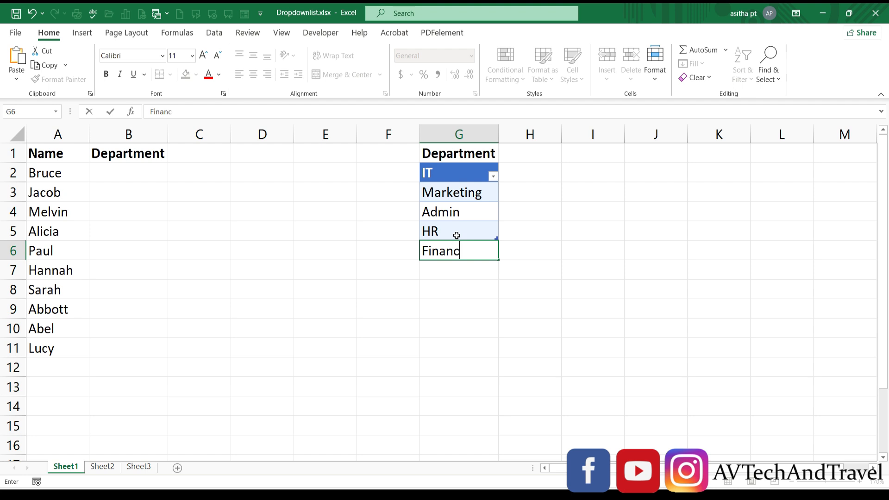
key("Return")
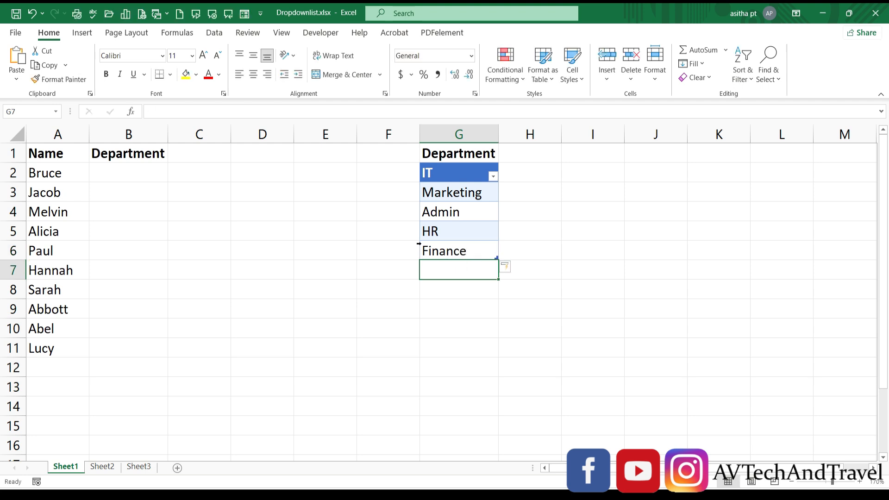
- Check whether the drop-down list in cell B2 offers the newly added Finance department
left_click(158, 174)
left_click(173, 180)
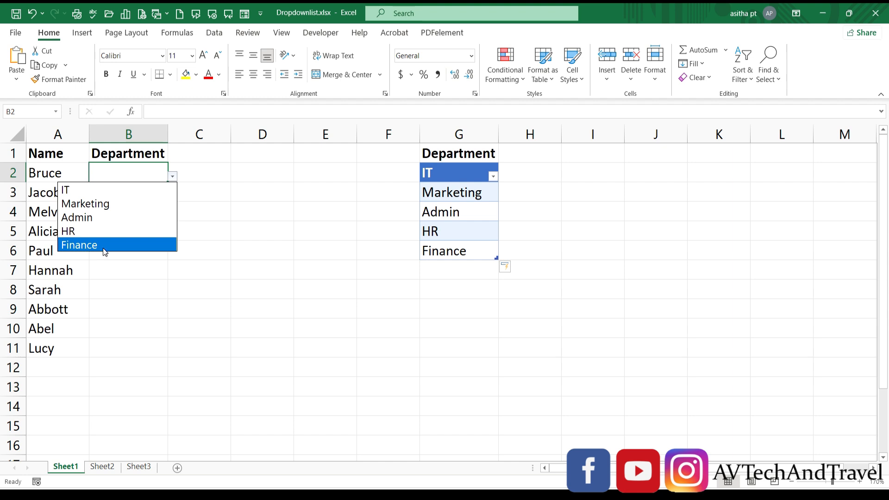
key("Up")
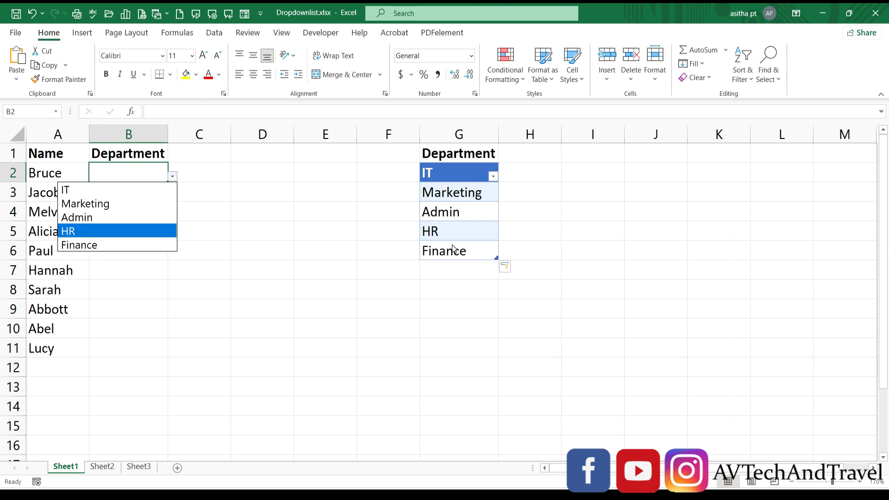
- Add support in cell G7 below Finance in the department table
left_click(479, 253)
double_click(478, 253)
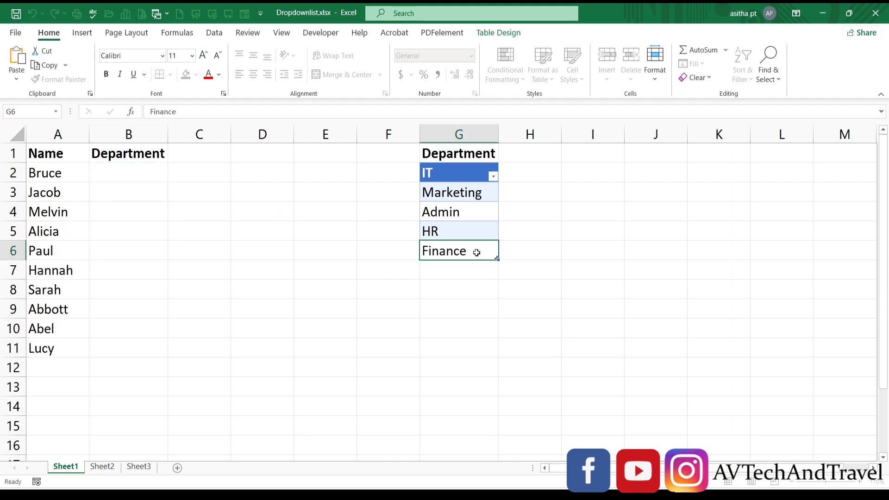
key("Return")
type("support")
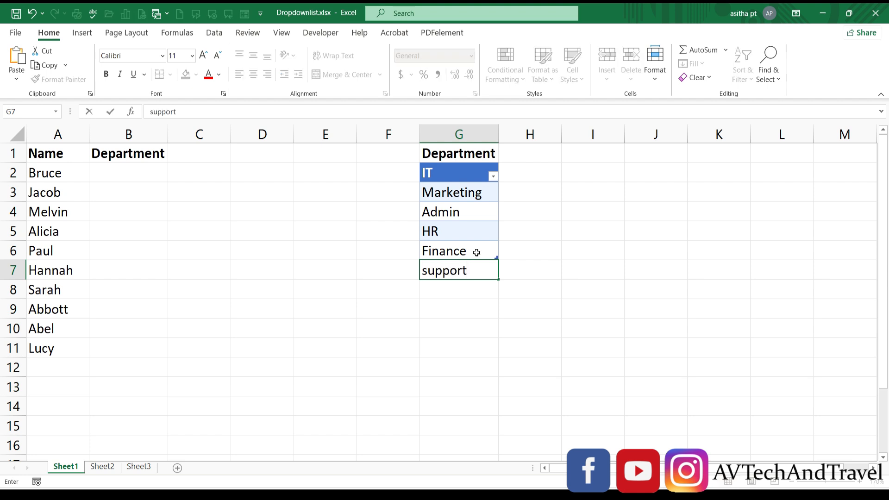
key("Return")
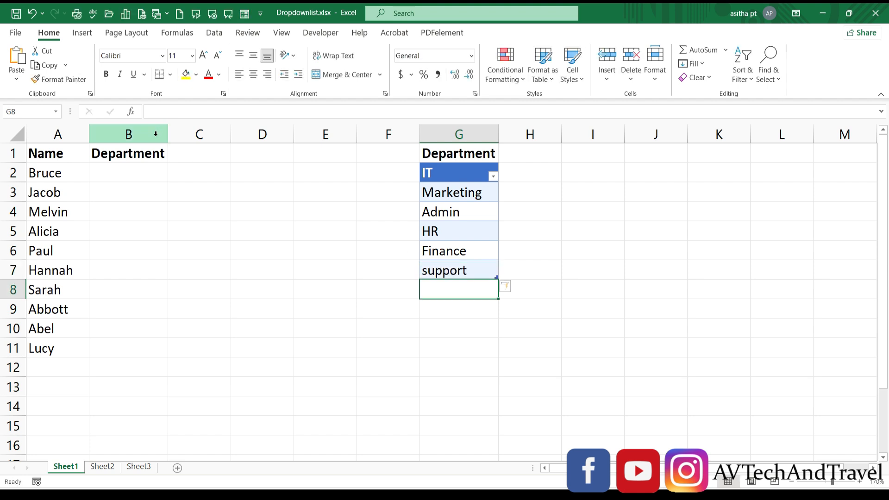
- Check whether the drop-down list in cell B2 offers the newly added support entry
left_click(149, 171)
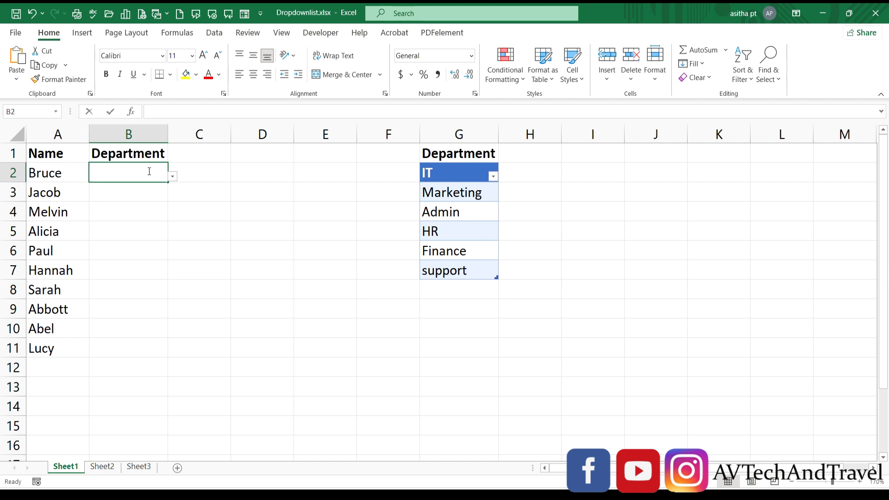
left_click(172, 176)
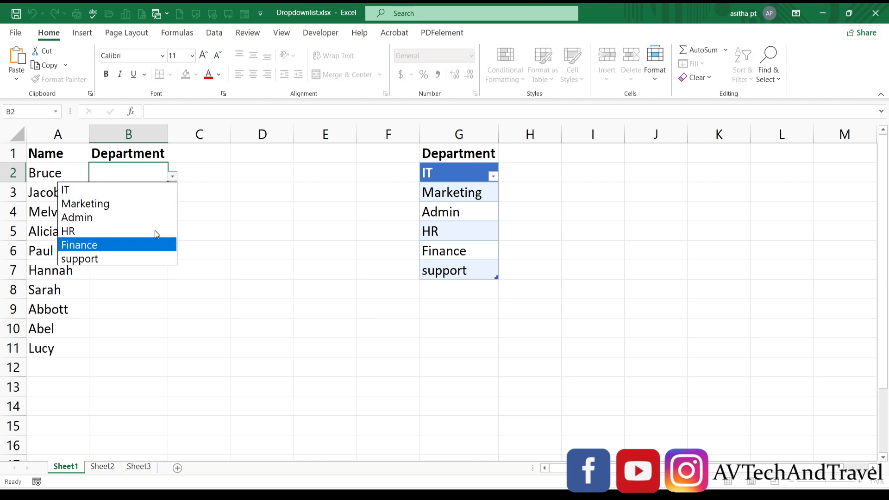
left_click(222, 222)
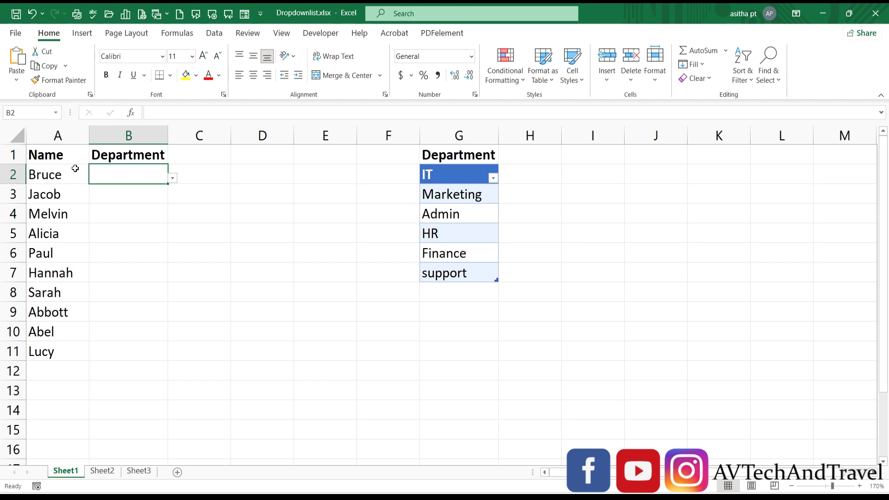
- Try the partial entry m in cell B2 on Sheet1 and clear it again
double_click(116, 178)
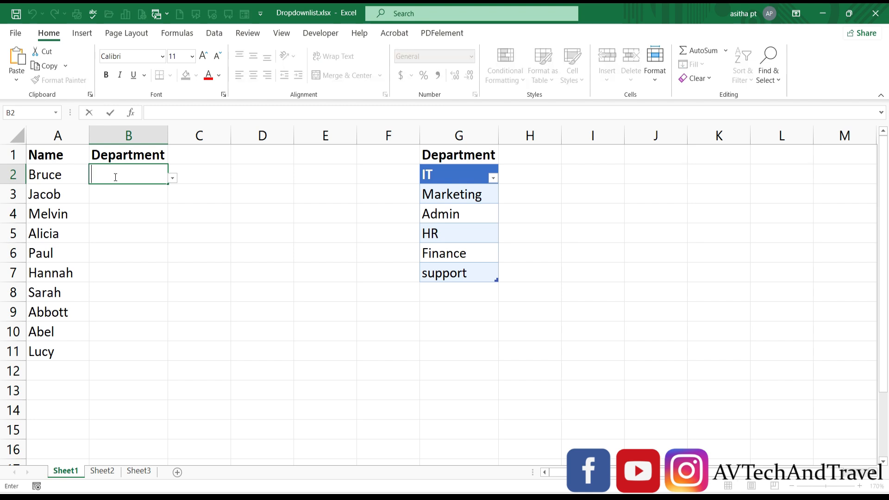
type("m")
key("BackSpace")
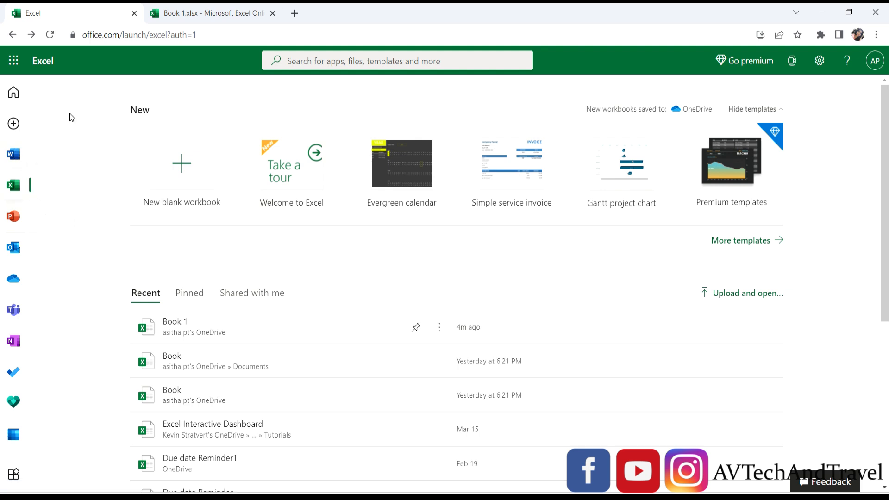
- Switch to Book 1 in Excel for the web and test filtering the Fruits drop-down in B5 with b and a
left_click(190, 14)
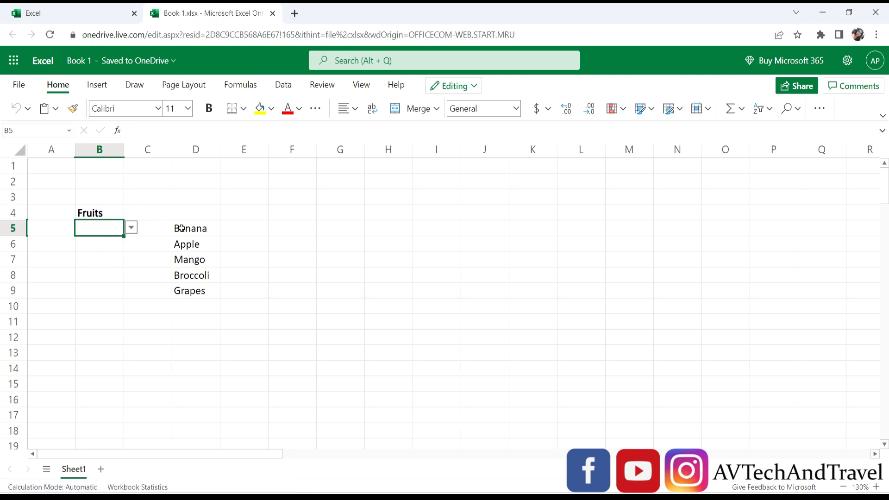
double_click(113, 229)
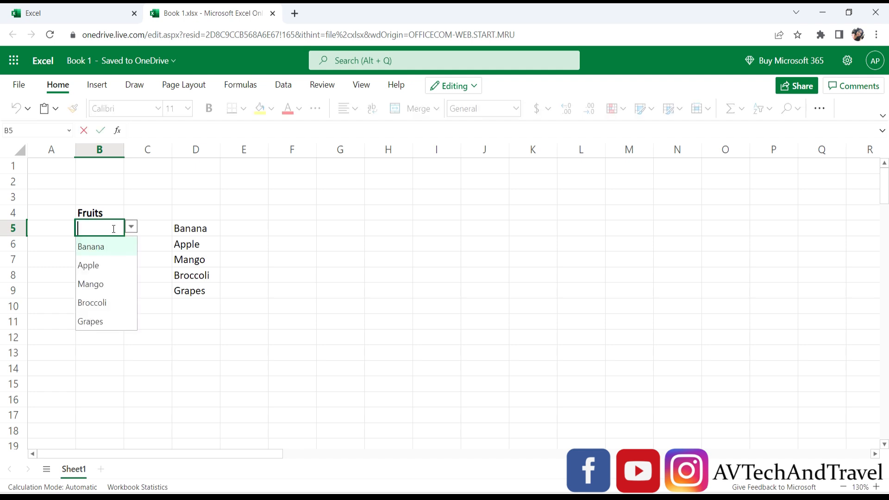
type("b")
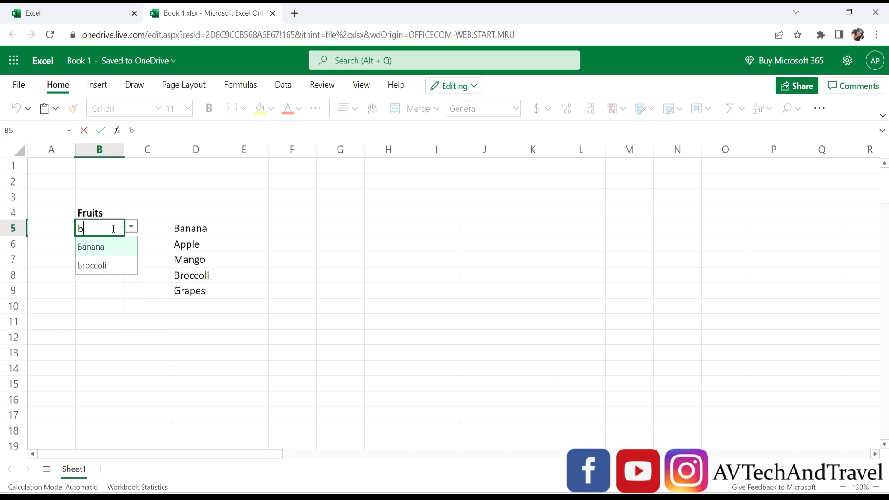
key("BackSpace")
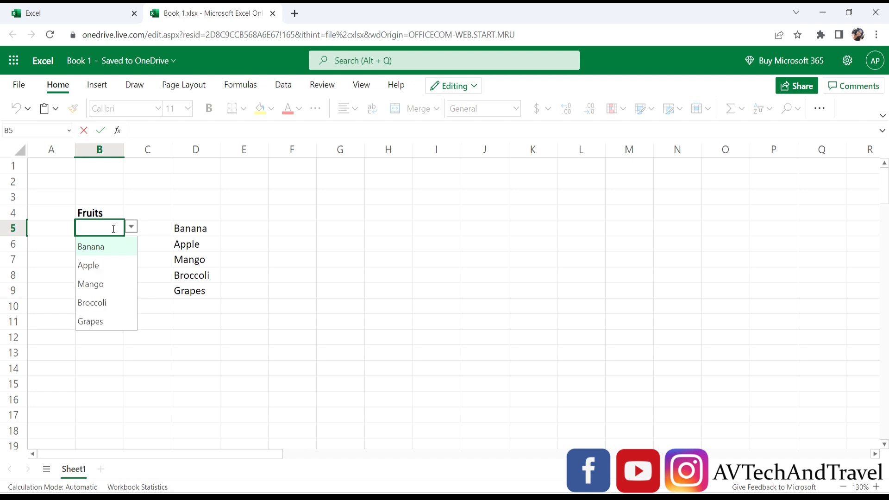
type("b")
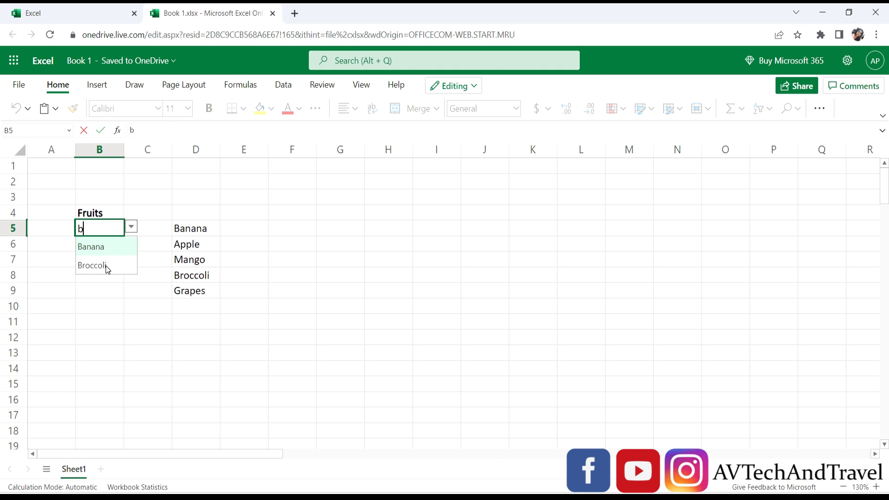
key("BackSpace")
type("a")
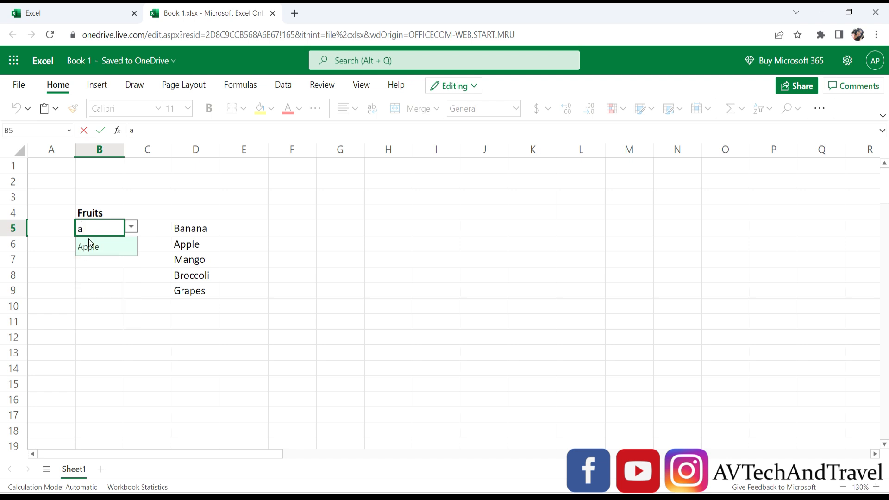
key("BackSpace")
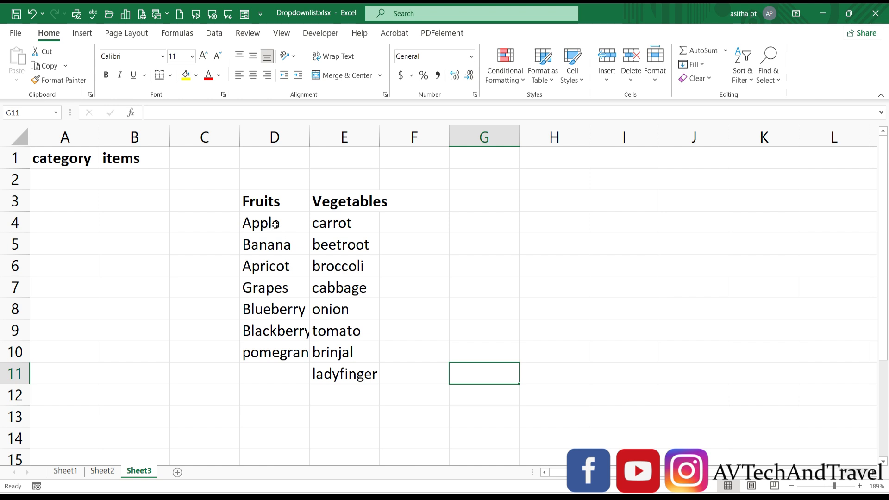
left_click(69, 186)
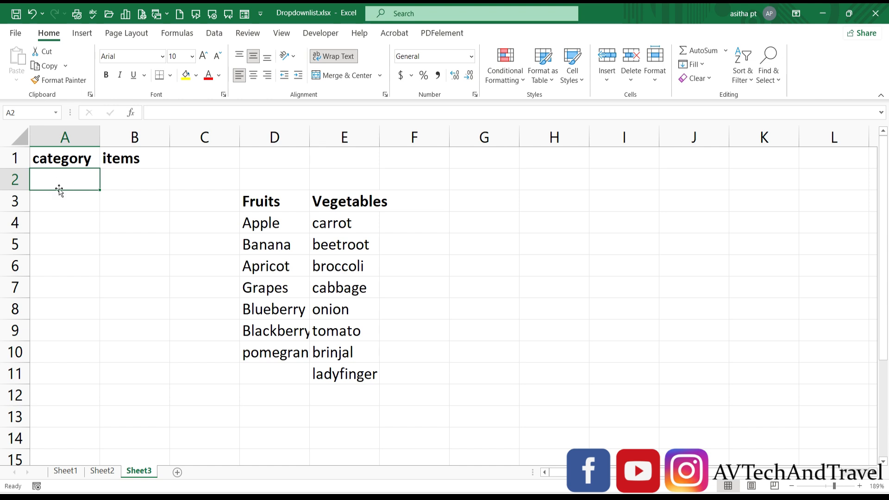
left_click(129, 179)
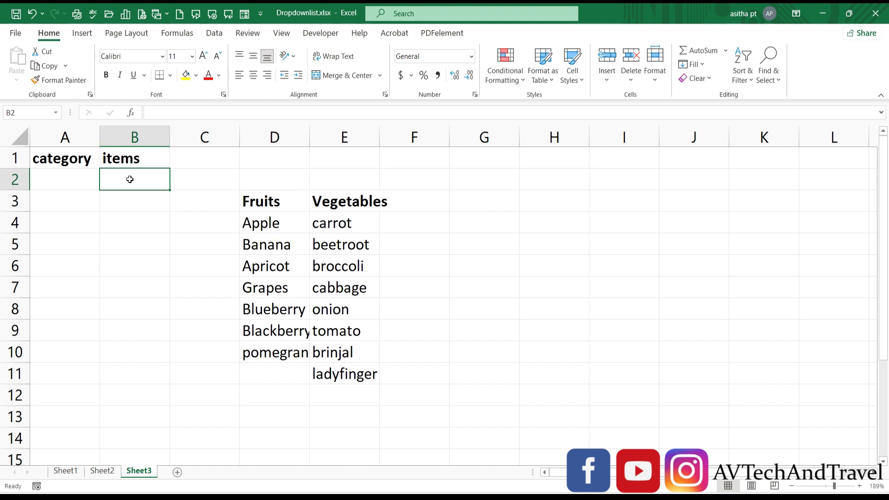
double_click(68, 184)
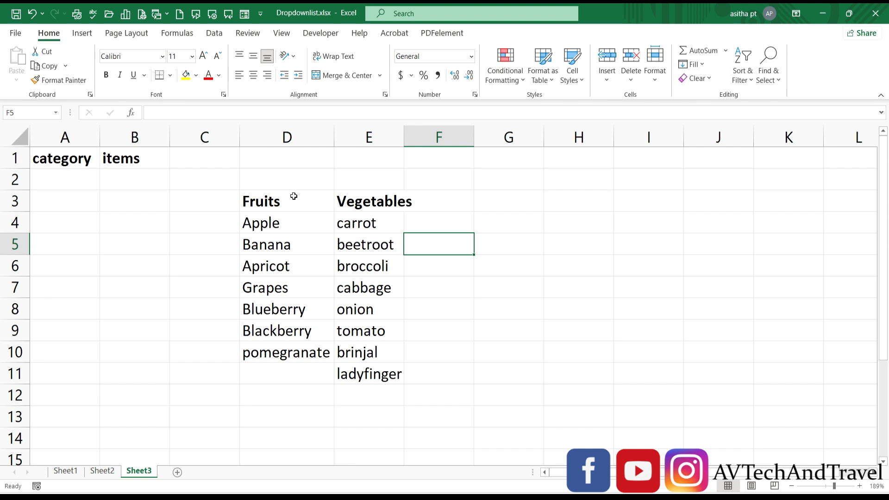
- Create named ranges from the Fruits list D3:D10 and the Vegetables list E3:E11, using the top row as names
left_click_drag(293, 197, 301, 352)
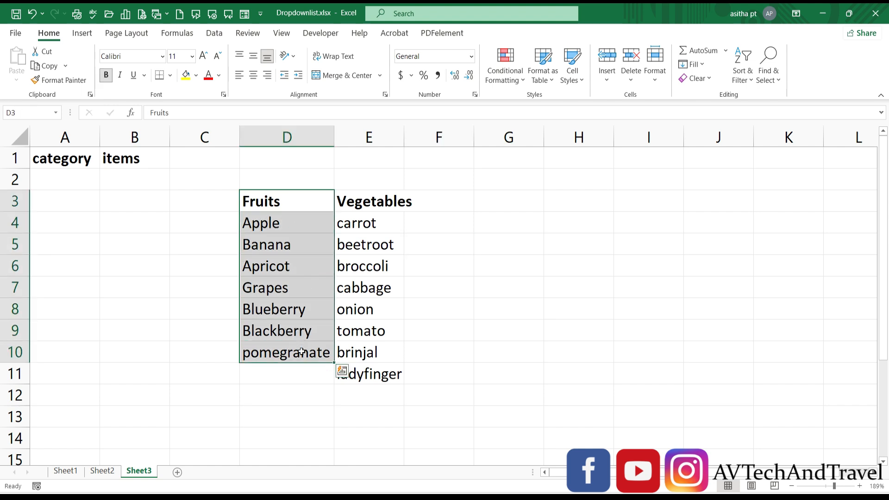
left_click_drag(372, 195, 383, 367)
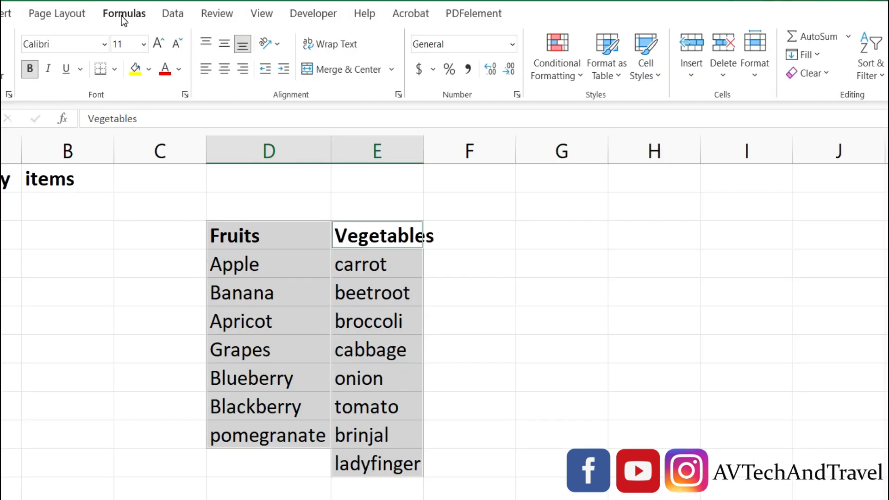
left_click(121, 16)
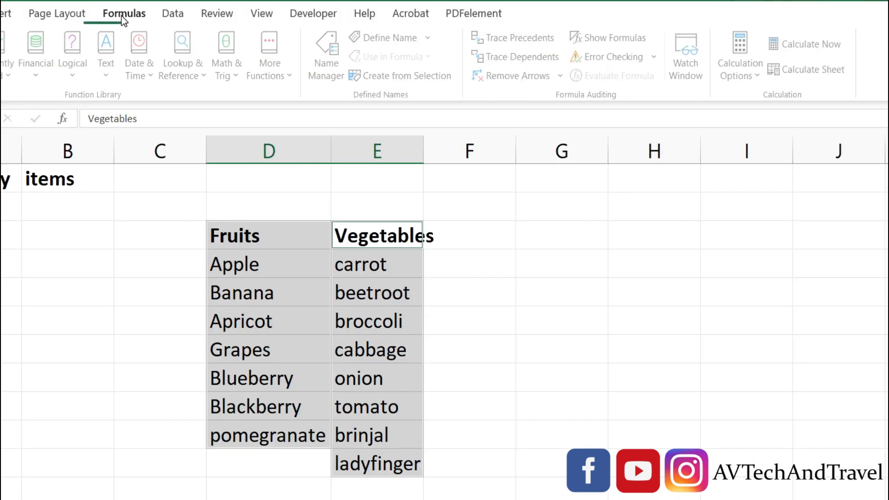
left_click(422, 77)
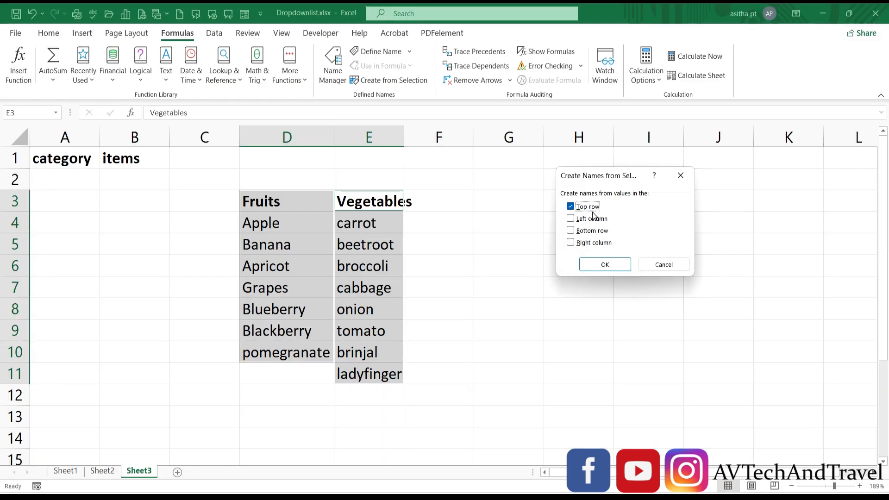
left_click(600, 267)
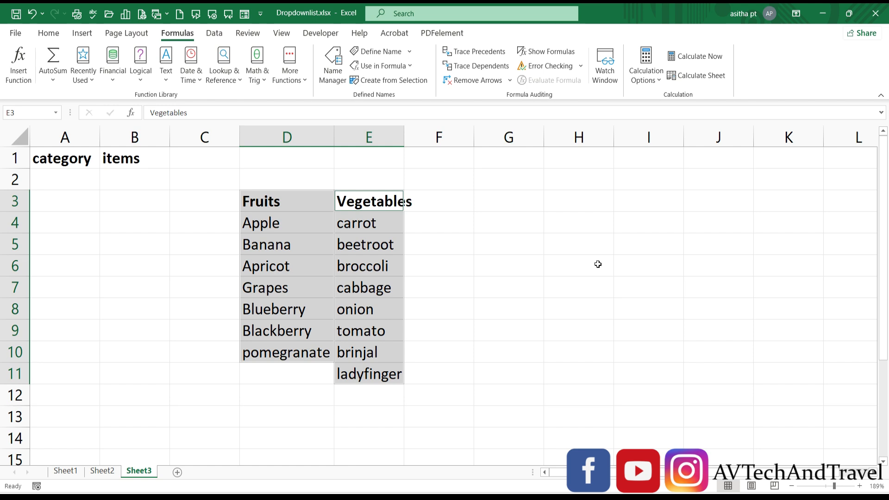
left_click(597, 264)
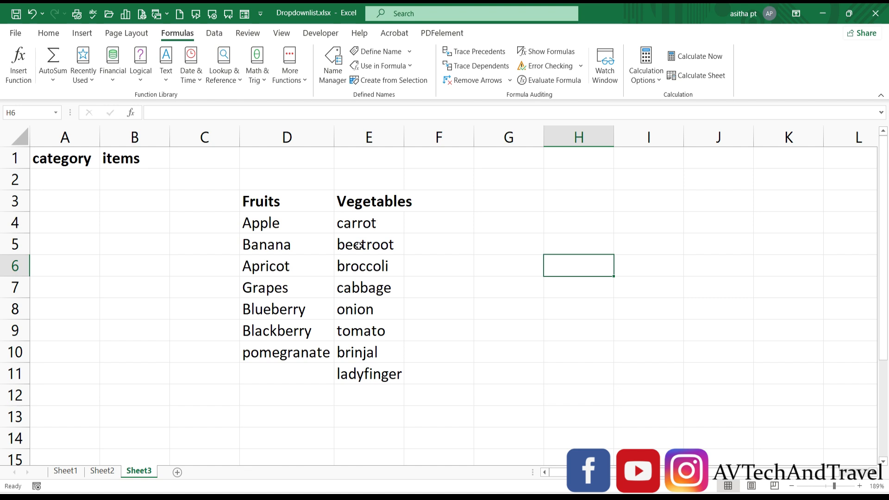
- Check the named ranges beneath the Fruits and Vegetables headers and fit column E's width to its contents
left_click_drag(271, 224, 291, 354)
left_click(278, 201)
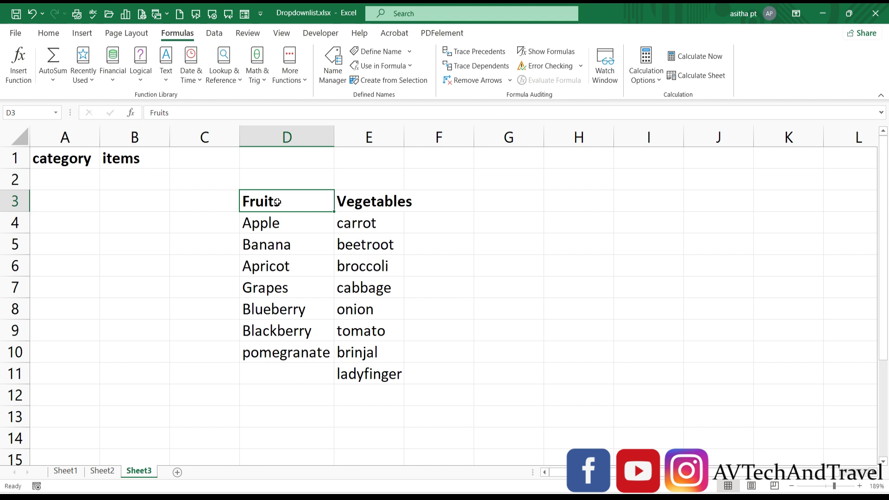
left_click_drag(360, 220, 360, 374)
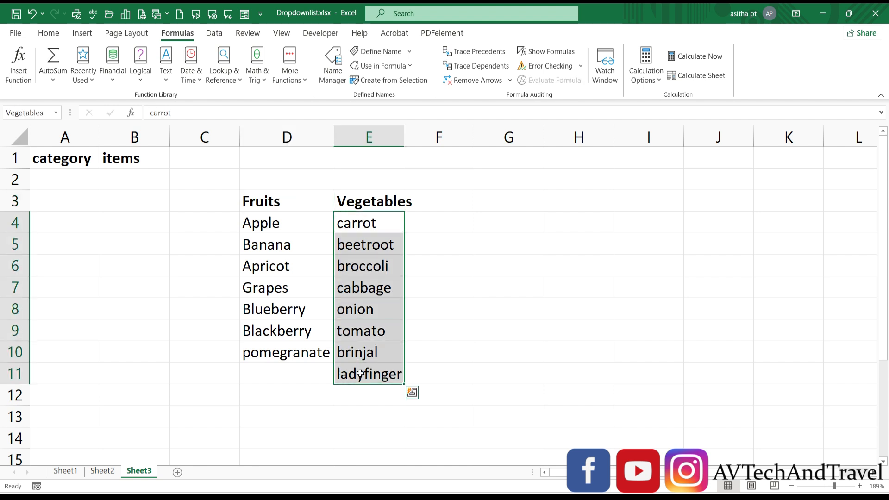
left_click(377, 203)
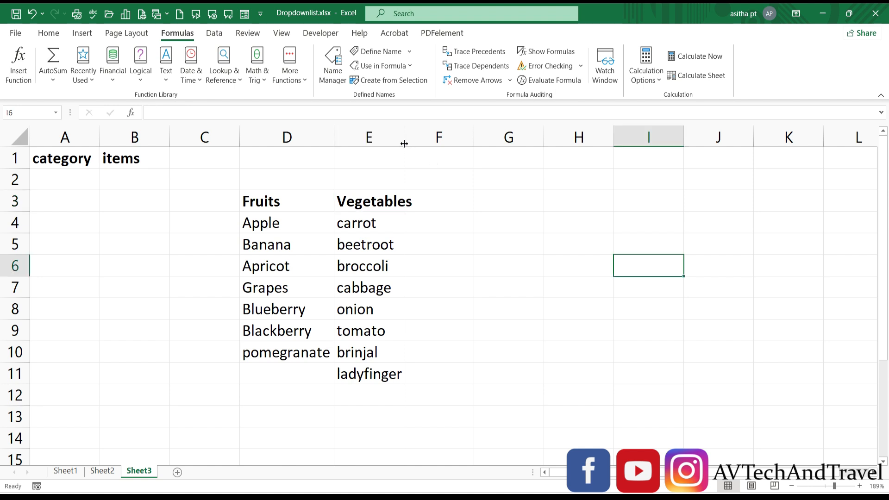
double_click(404, 140)
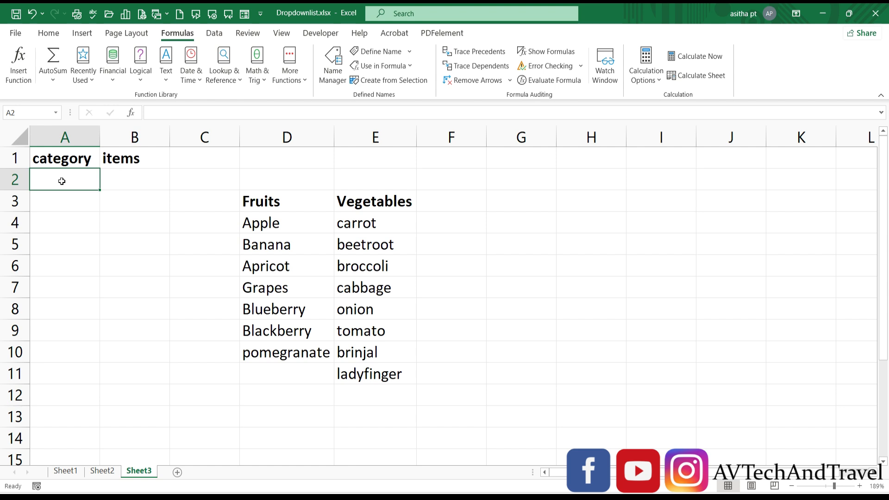
- Add list data validation to category cell A2 with the headers =$D$3:$E$3 as its source
left_click(218, 34)
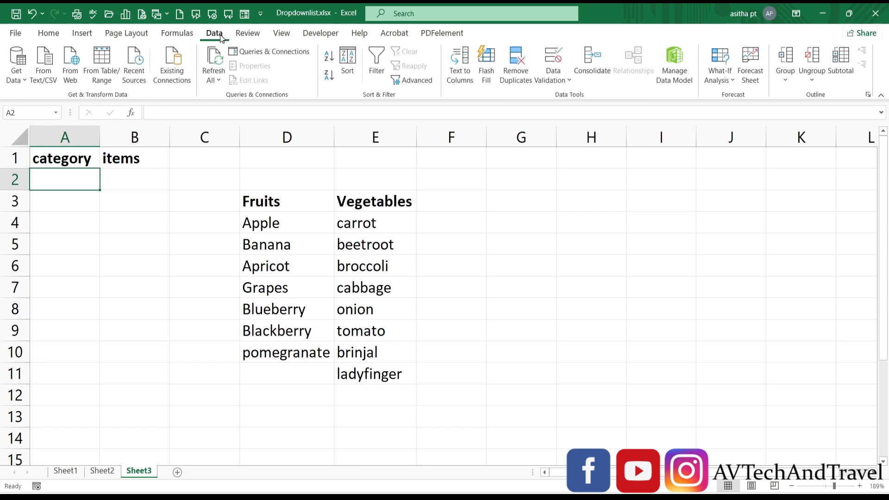
left_click(564, 55)
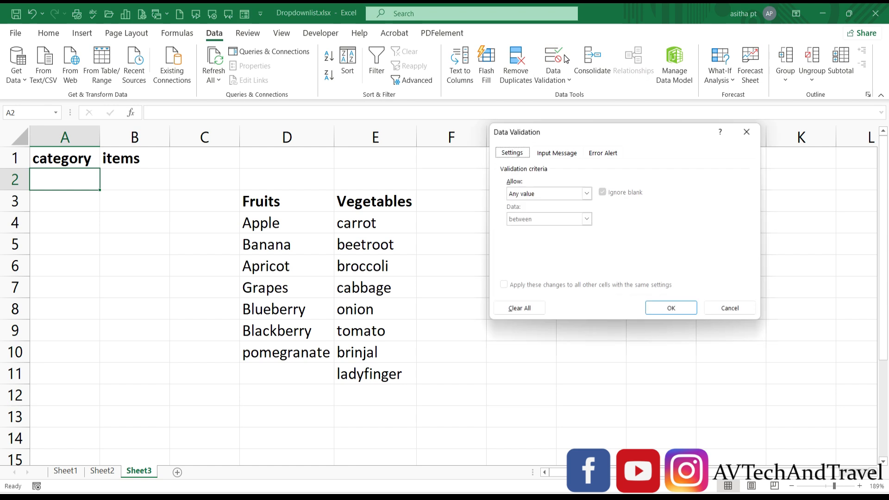
left_click(586, 194)
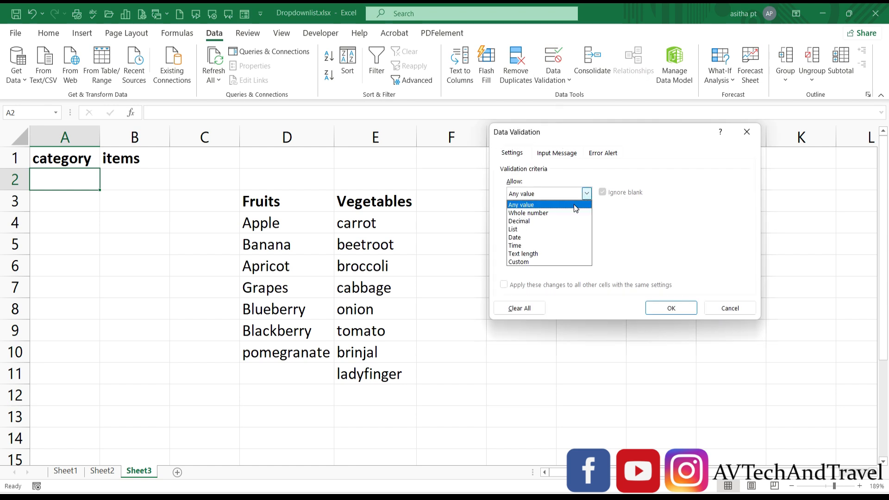
left_click(547, 229)
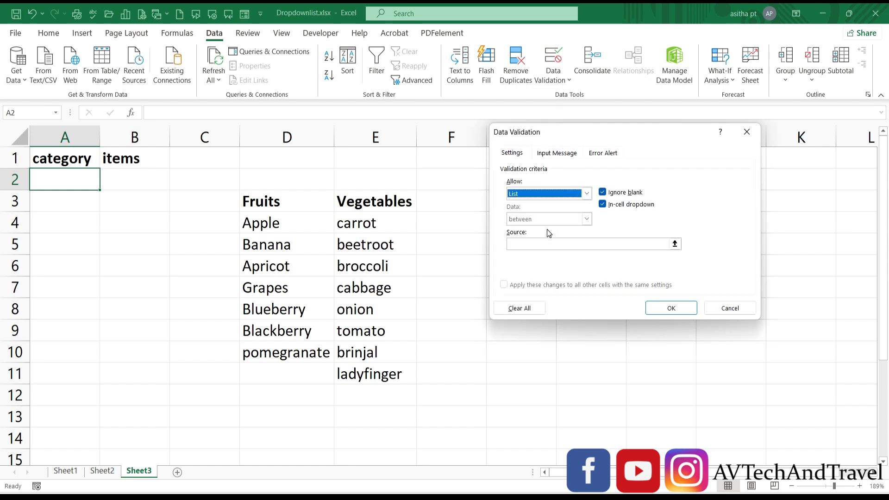
left_click(675, 244)
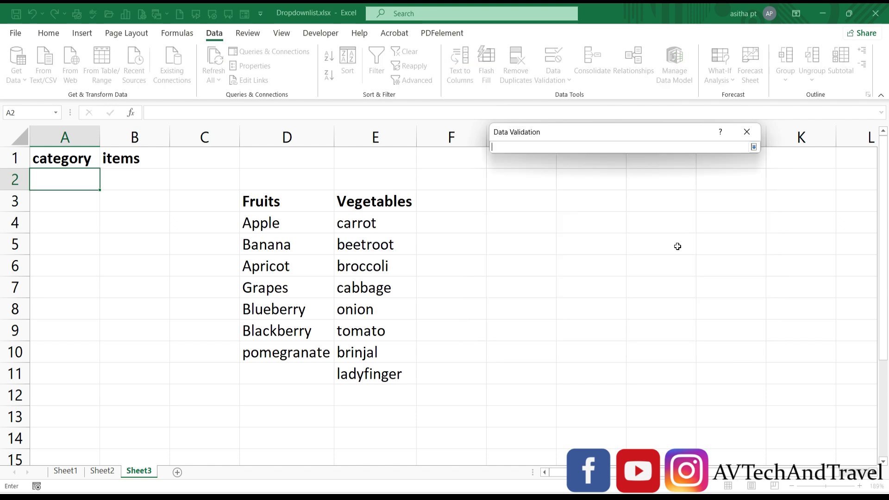
left_click(250, 200)
left_click_drag(283, 197, 371, 198)
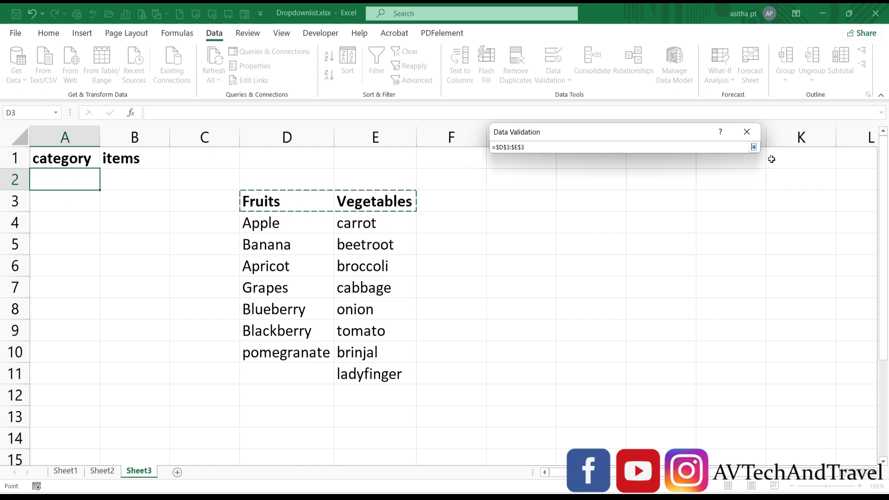
left_click(753, 146)
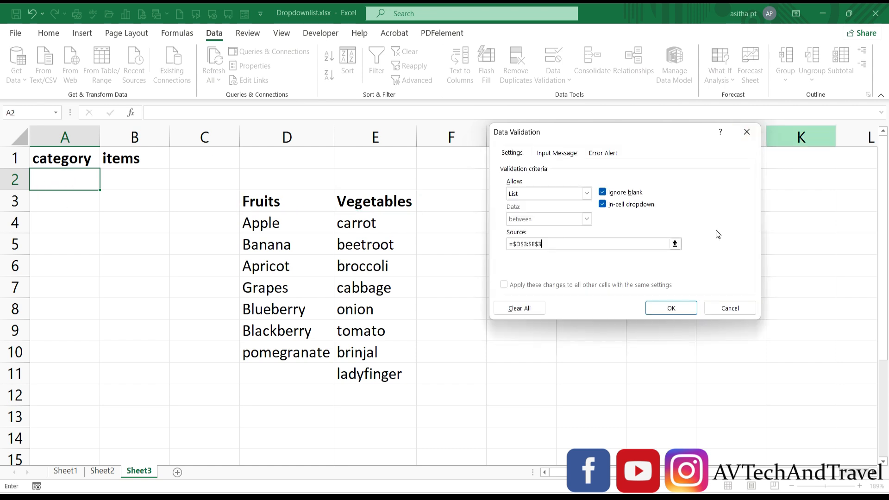
left_click(667, 307)
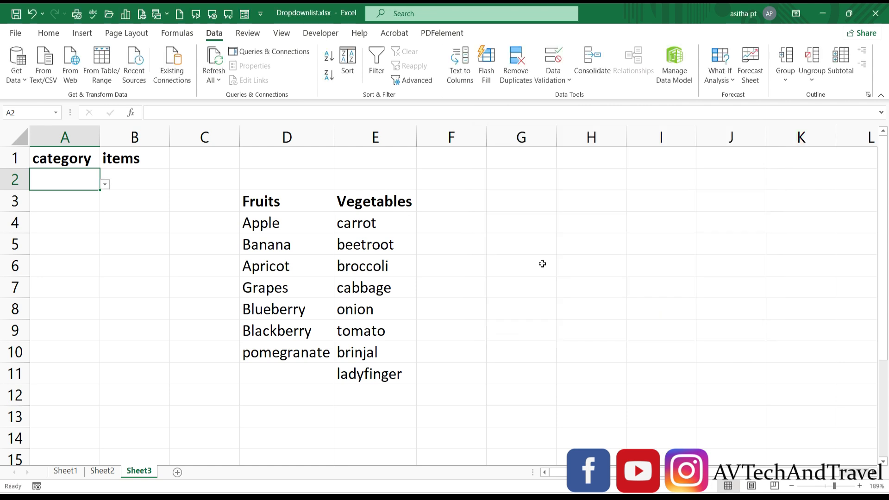
- Test the category drop-down in A2 with Vegetables and then Fruits, fitting column A's width to its contents
left_click(105, 186)
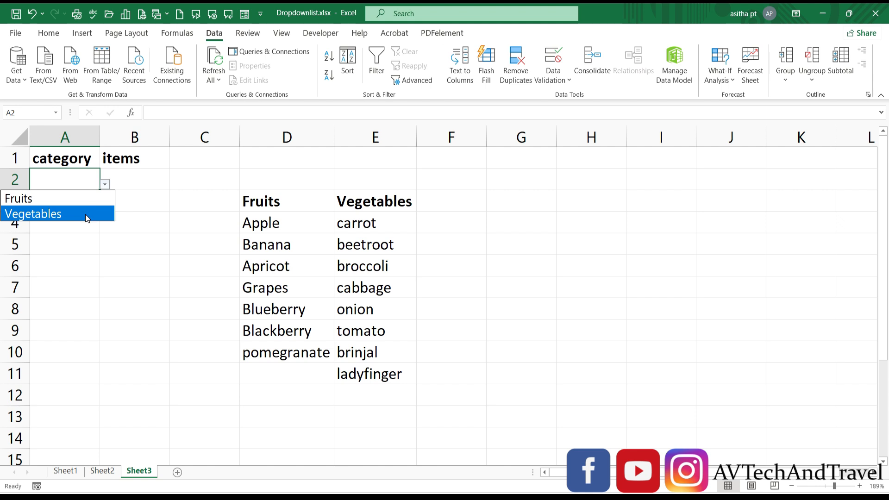
left_click(87, 218)
double_click(100, 137)
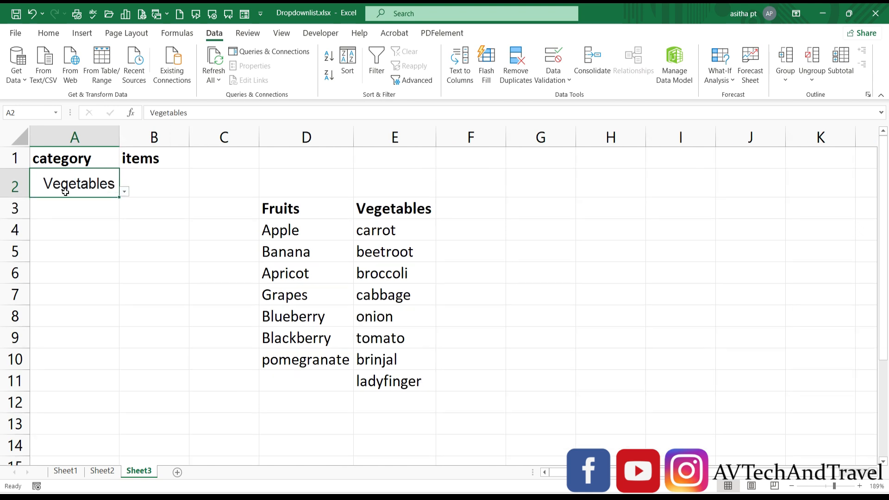
left_click(141, 198)
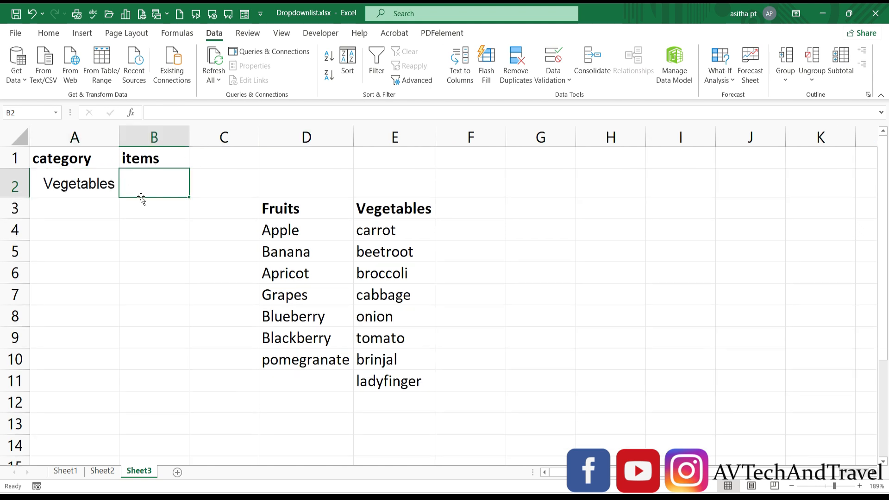
left_click(93, 179)
left_click(126, 194)
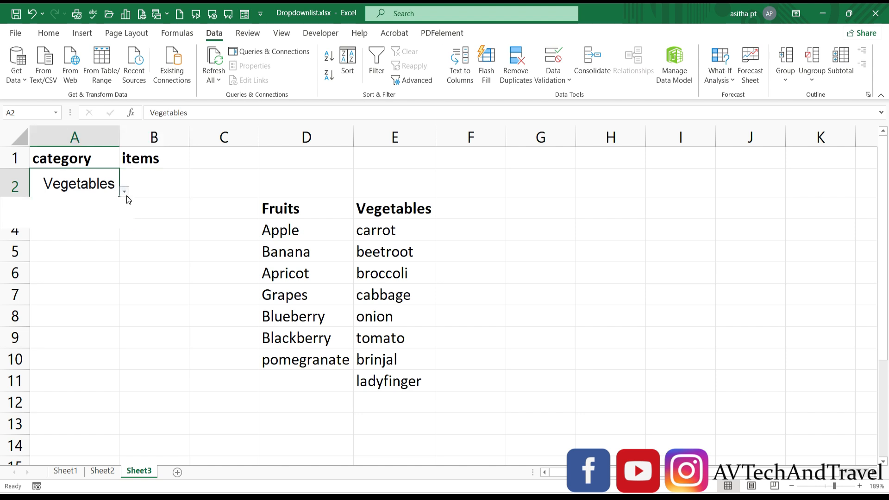
left_click(108, 204)
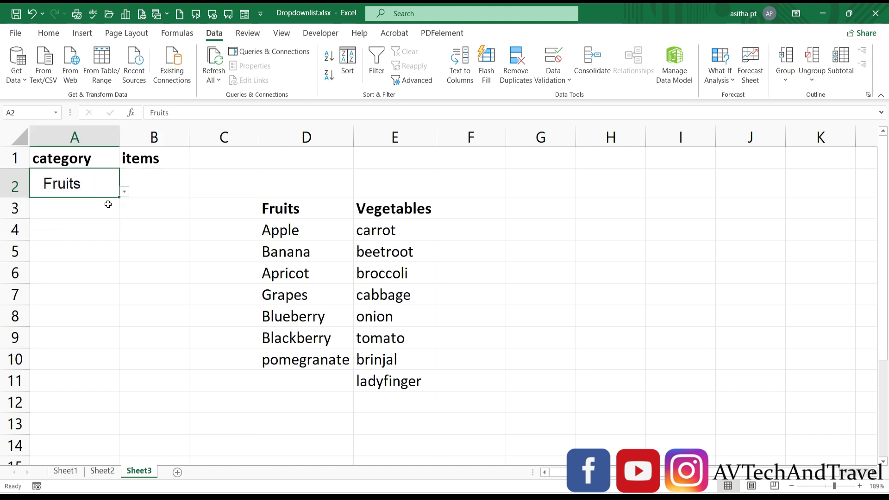
- Add list data validation to items cell B2 with an INDIRECT formula referring to category cell A2 as its source
left_click(165, 192)
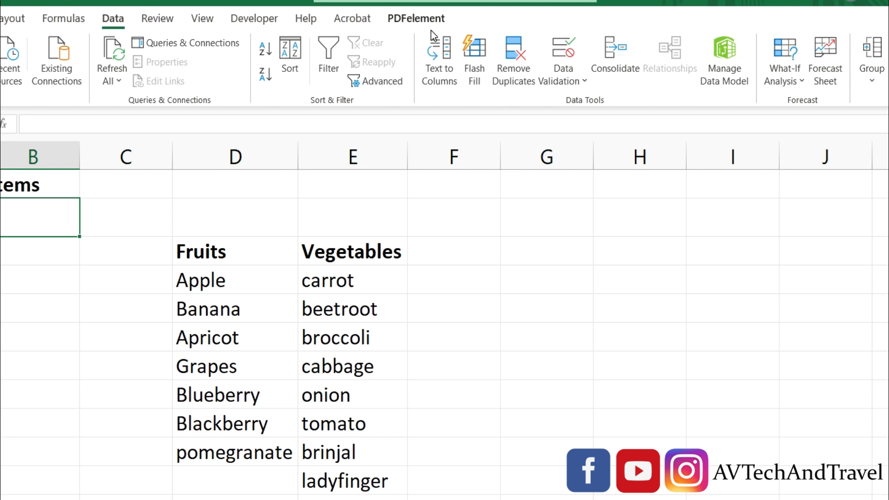
left_click(581, 74)
left_click(576, 103)
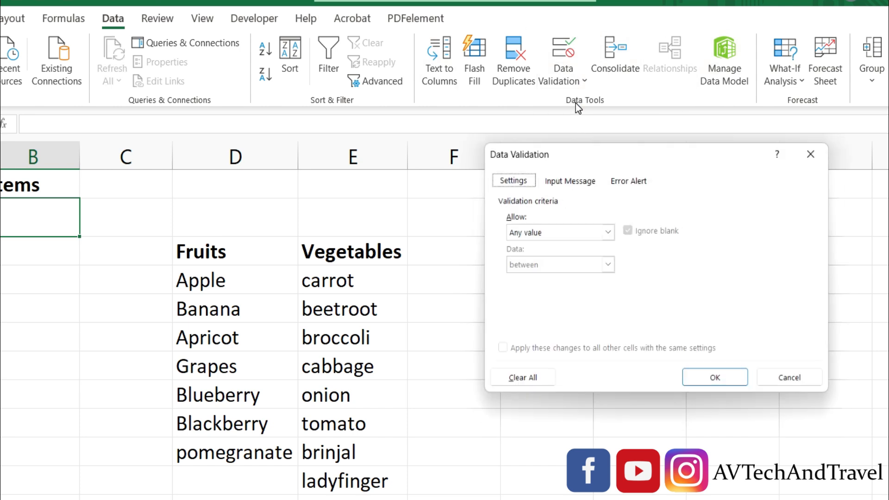
left_click(608, 232)
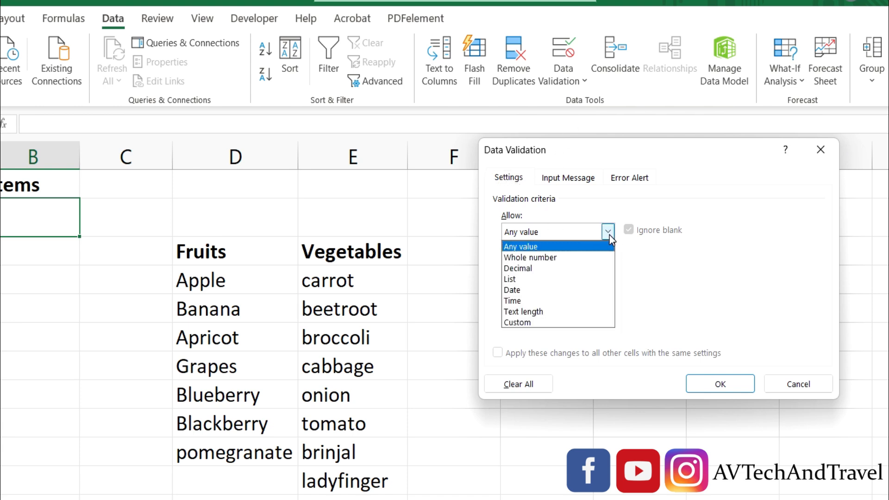
left_click(560, 280)
left_click(621, 302)
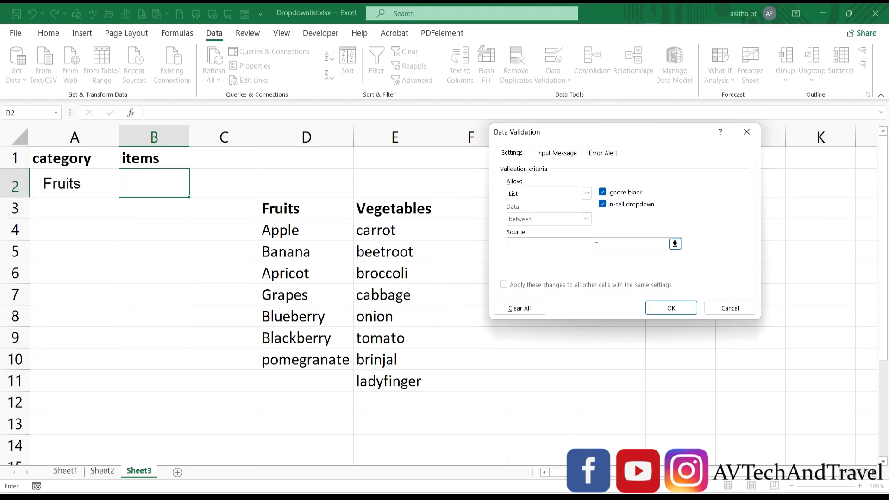
type("=INDIRECT(")
left_click(107, 188)
type(")")
left_click(660, 308)
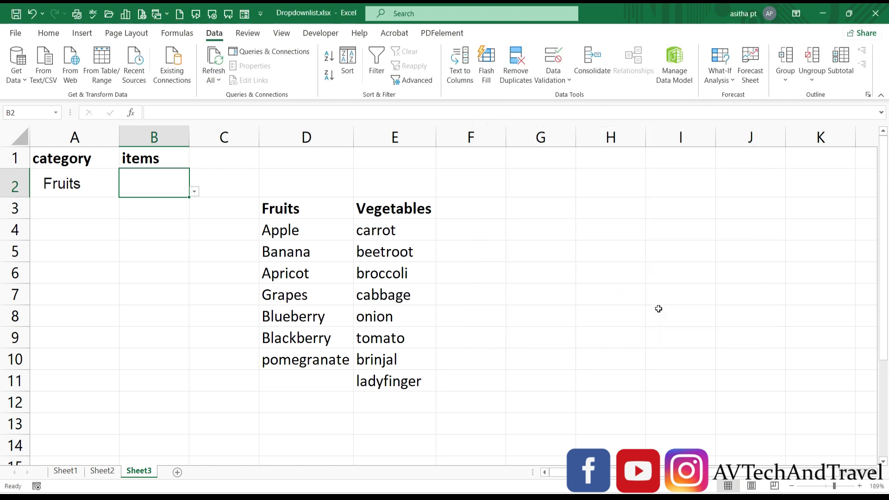
- Check which items the drop-down in B2 offers for the Fruits category, without choosing one
left_click(94, 182)
left_click(160, 185)
left_click(194, 192)
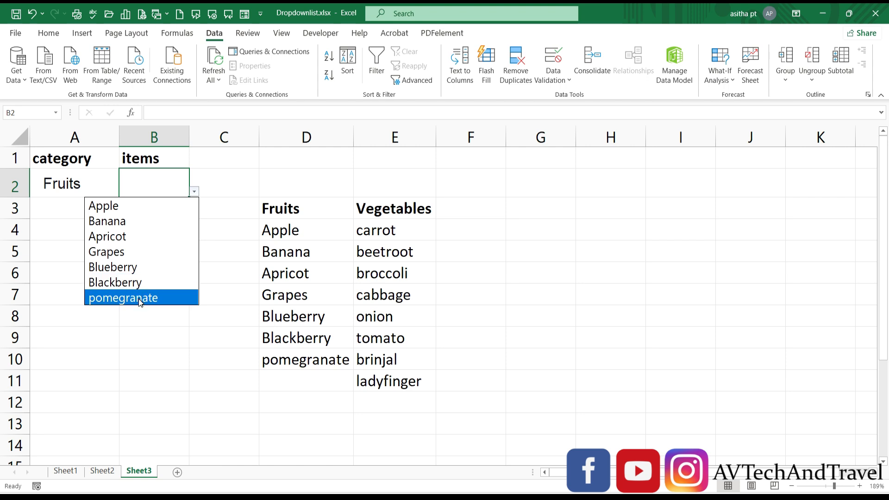
left_click(215, 242)
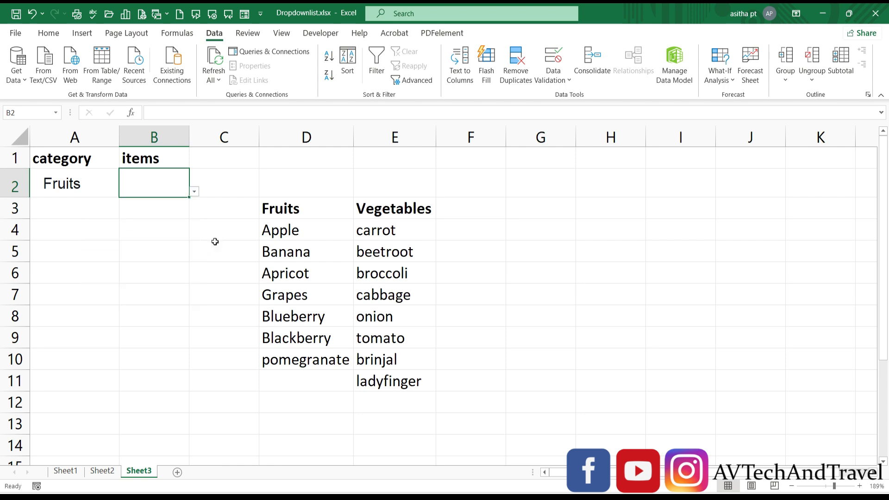
- Change the category in A2 to Vegetables using its drop-down list
left_click(98, 185)
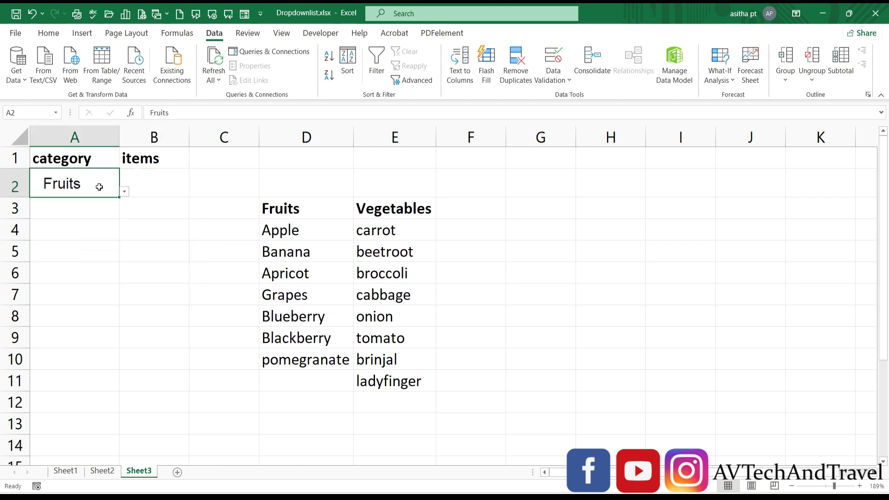
left_click(124, 191)
left_click(108, 220)
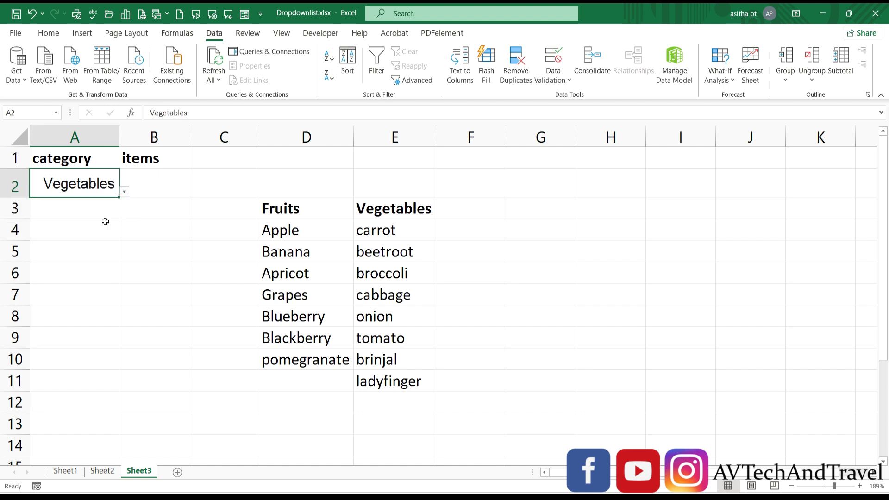
- Review the items offered in B2 for the Vegetables category and choose cabbage
left_click(162, 191)
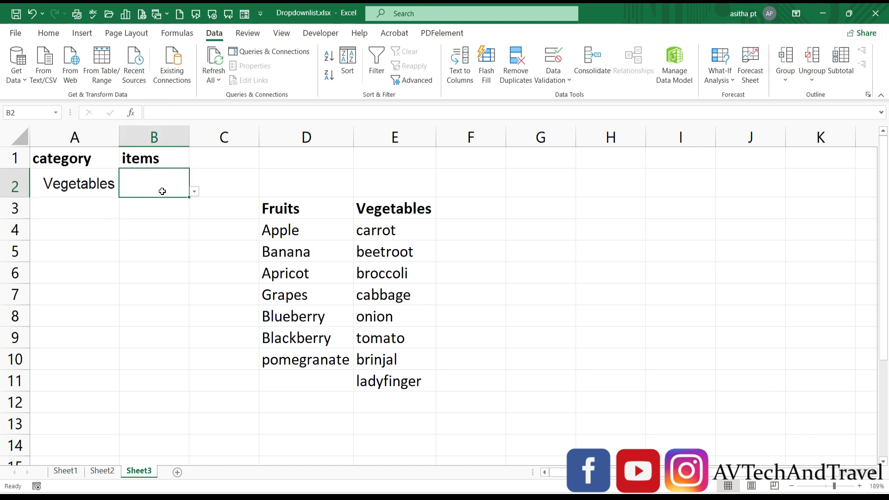
left_click(196, 201)
left_click(183, 191)
left_click(196, 192)
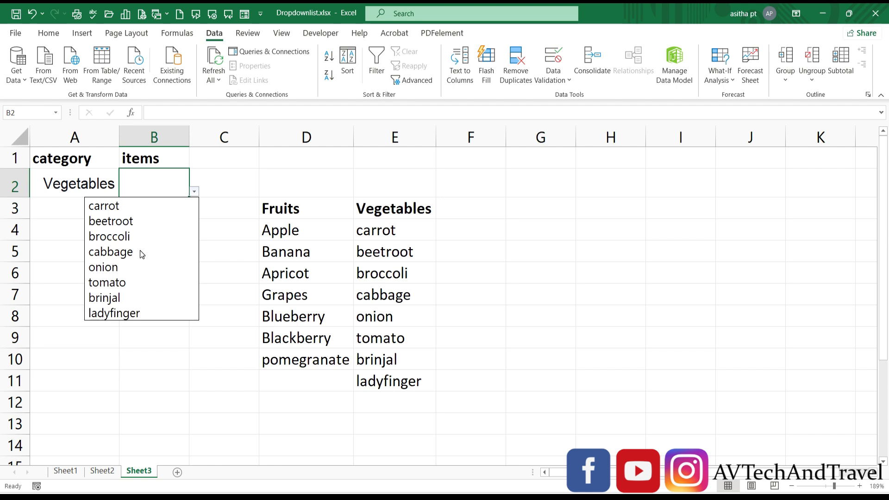
left_click(197, 192)
left_click(197, 191)
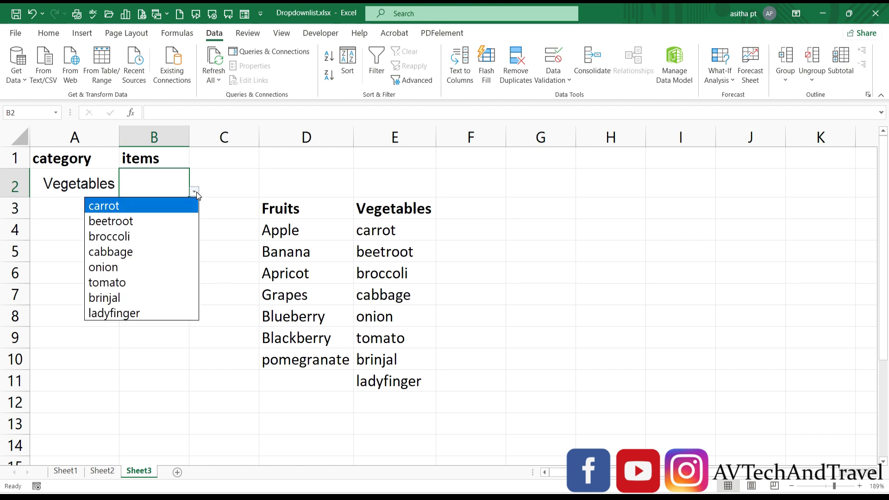
left_click(148, 251)
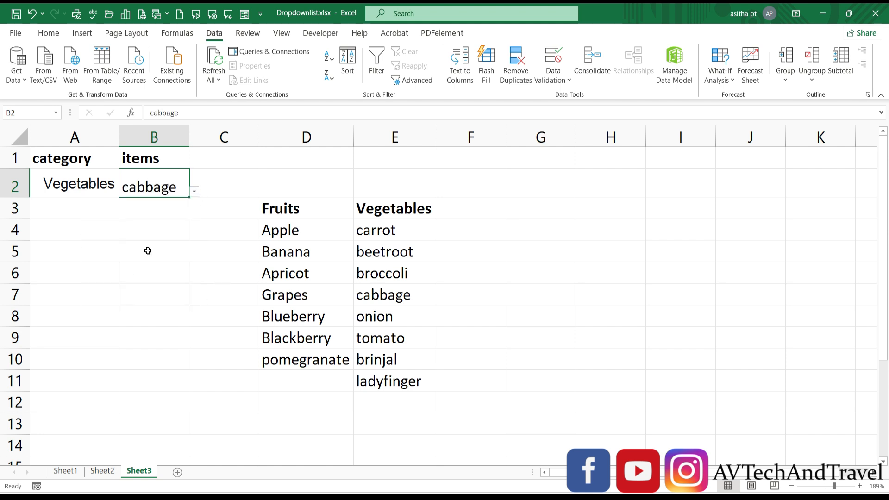
left_click(148, 251)
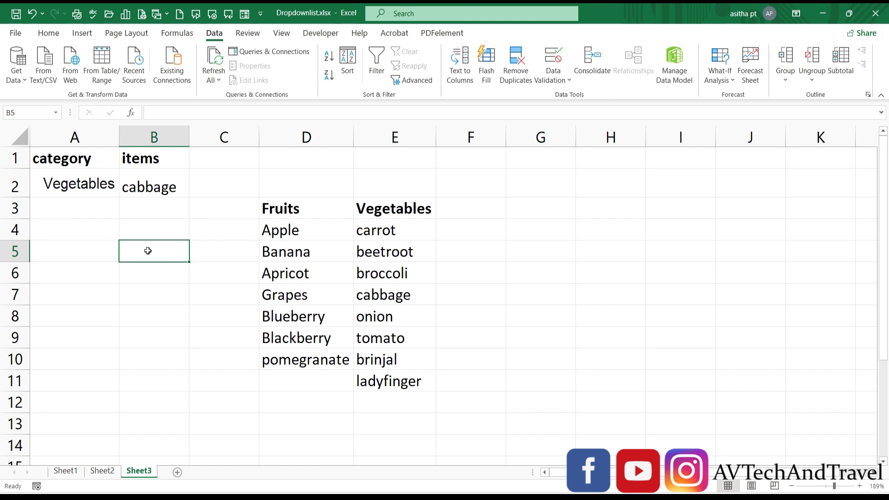